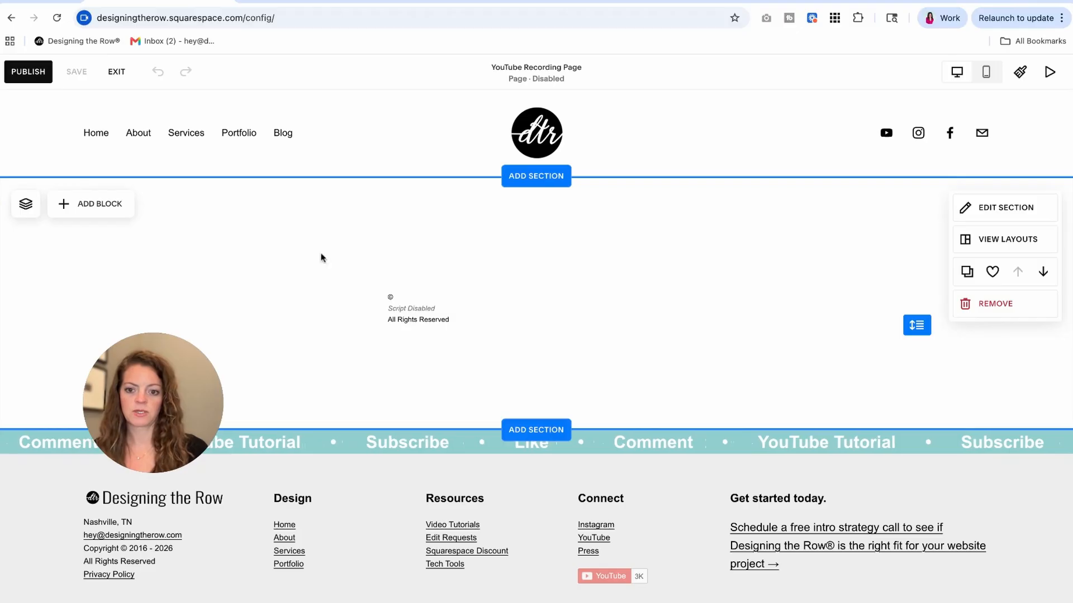
# Add a Code block and move it to the right of the copyright block.
pyautogui.click(94, 206)
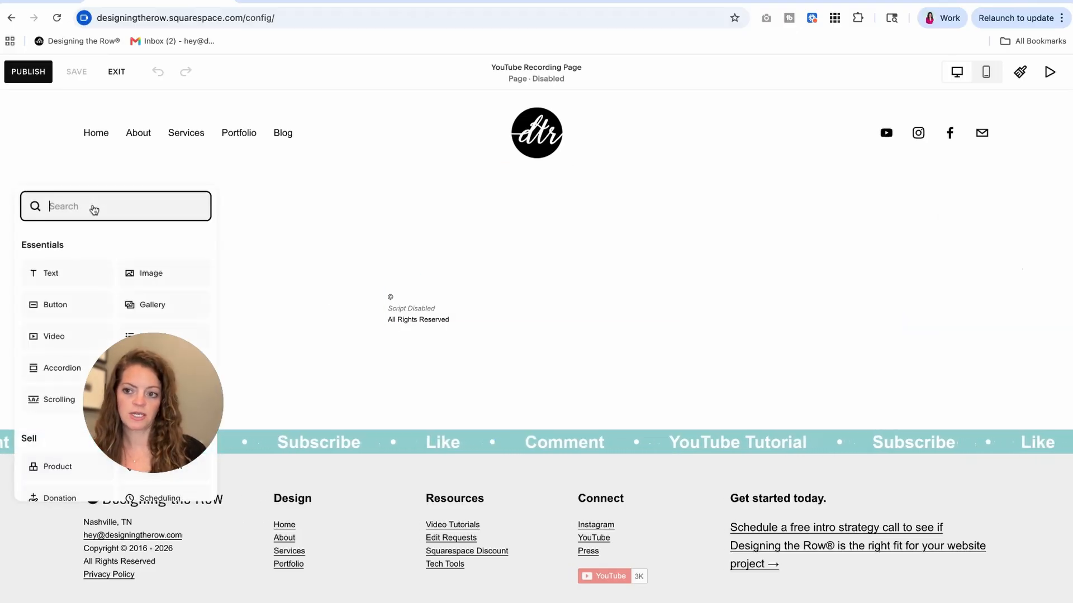
pyautogui.write('code')
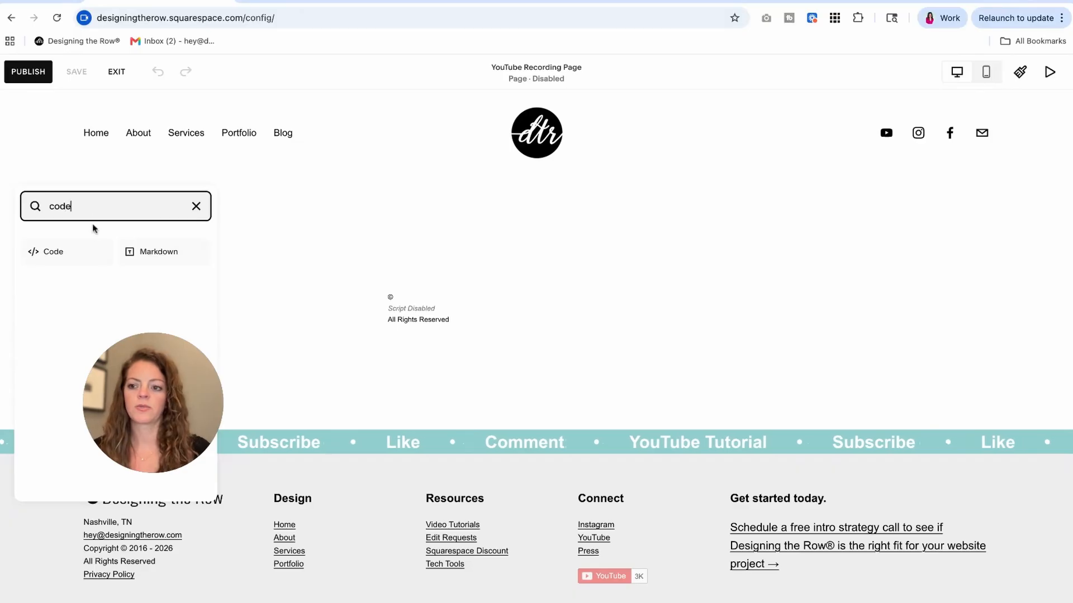
pyautogui.click(61, 249)
pyautogui.moveTo(182, 285); pyautogui.dragTo(752, 285)
# Delete all of the new code block's Hello, World! sample HTML, leaving it empty.
pyautogui.click(670, 229)
pyautogui.click(879, 358)
pyautogui.press('super+a')
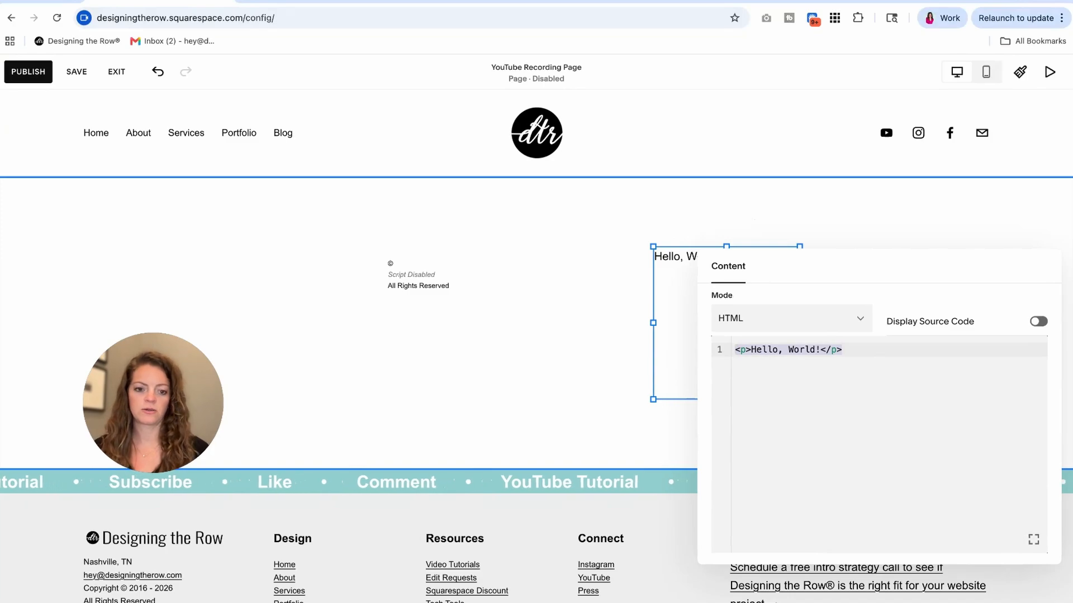
pyautogui.press('BackSpace')
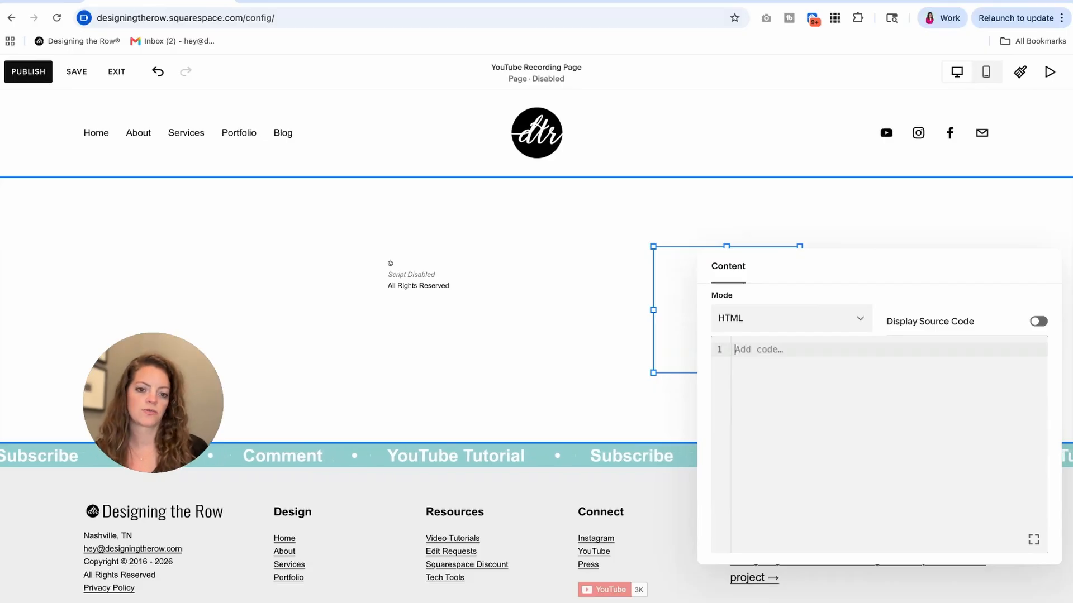
pyautogui.click(622, 379)
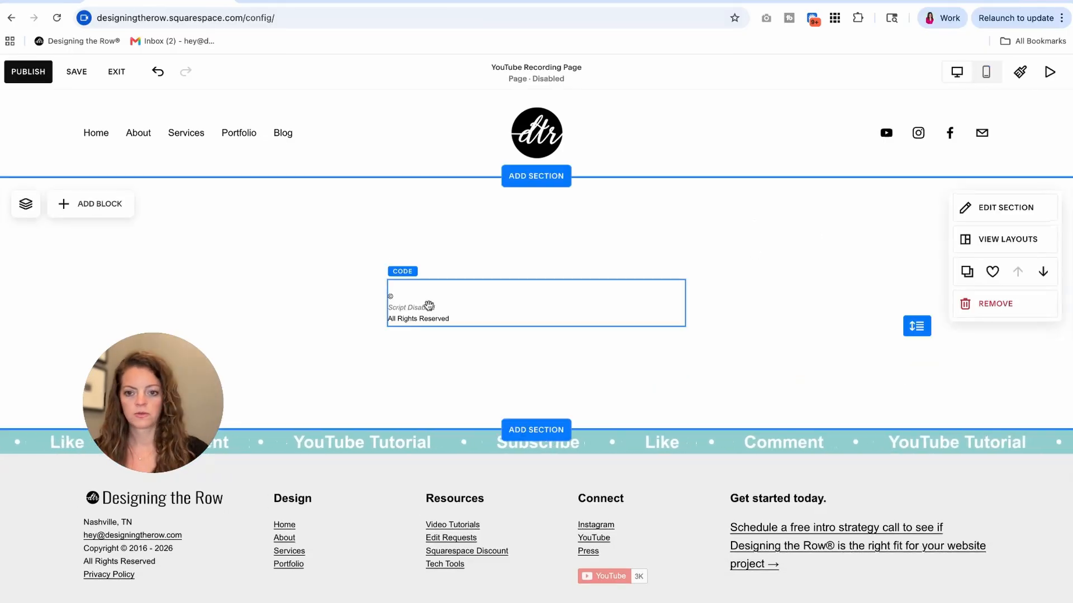
pyautogui.click(428, 307)
# In the copyright block's HTML, change font-size: 11px to 12px, keeping left alignment.
pyautogui.click(402, 254)
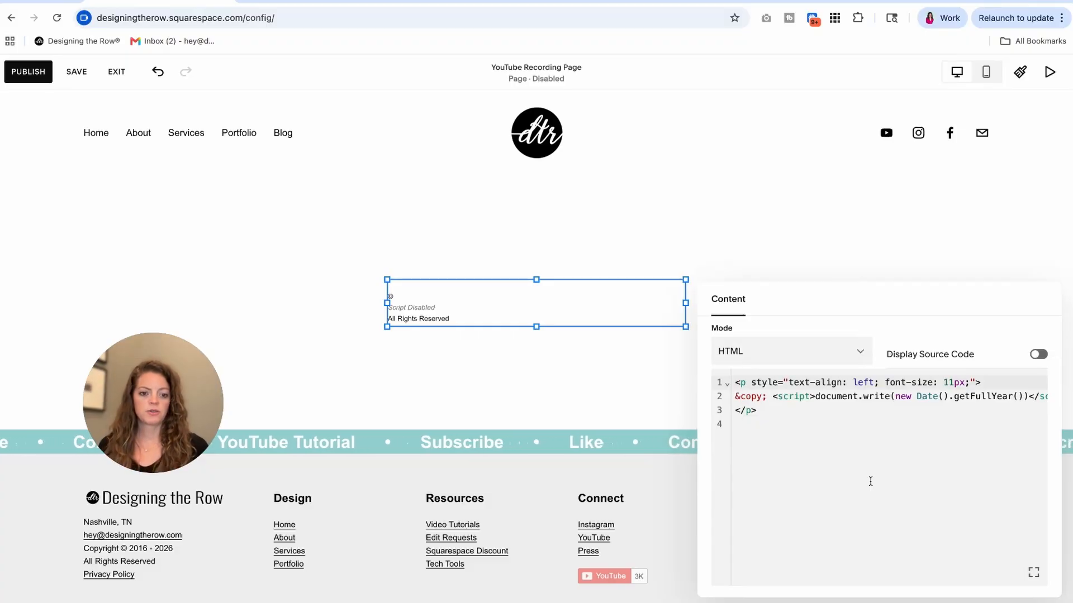
pyautogui.moveTo(810, 384); pyautogui.dragTo(875, 382)
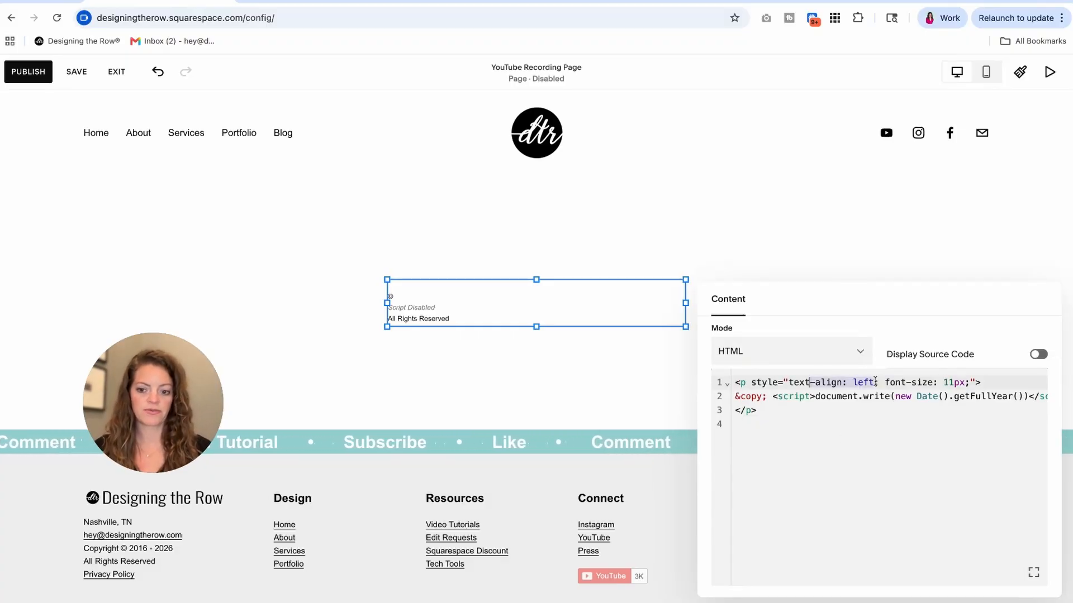
pyautogui.click(865, 408)
pyautogui.doubleClick(852, 381)
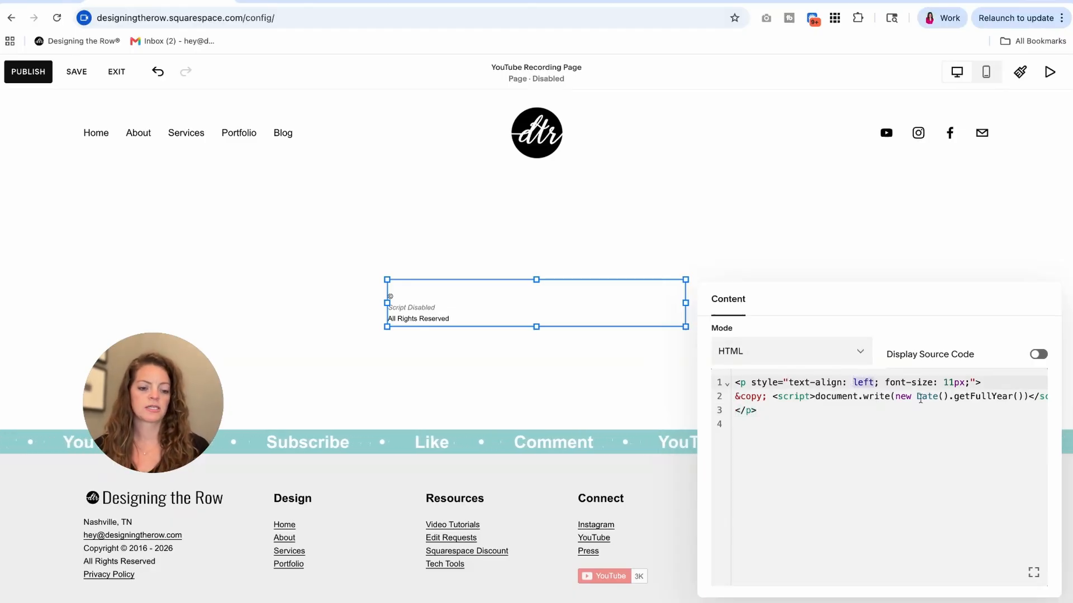
pyautogui.click(952, 382)
pyautogui.press('BackSpace')
pyautogui.write('2')
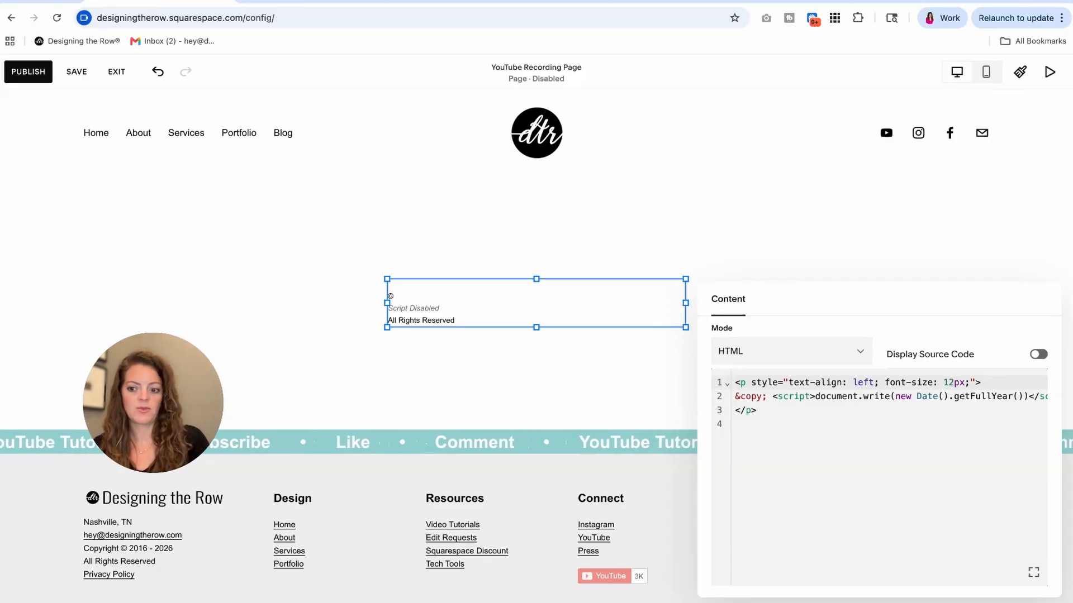
pyautogui.click(924, 447)
pyautogui.click(766, 409)
pyautogui.click(736, 396)
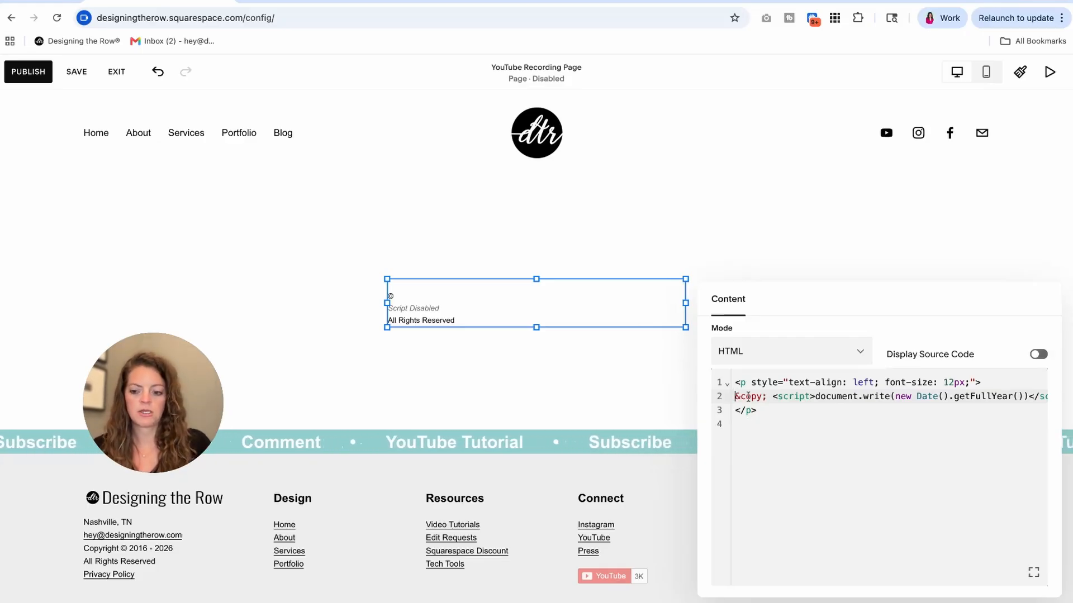
# Type 'Nashville, TN<br', the contact e-mail with <br>, then 'Copyright' at the top of the HTML.
pyautogui.write('Nashville, T')
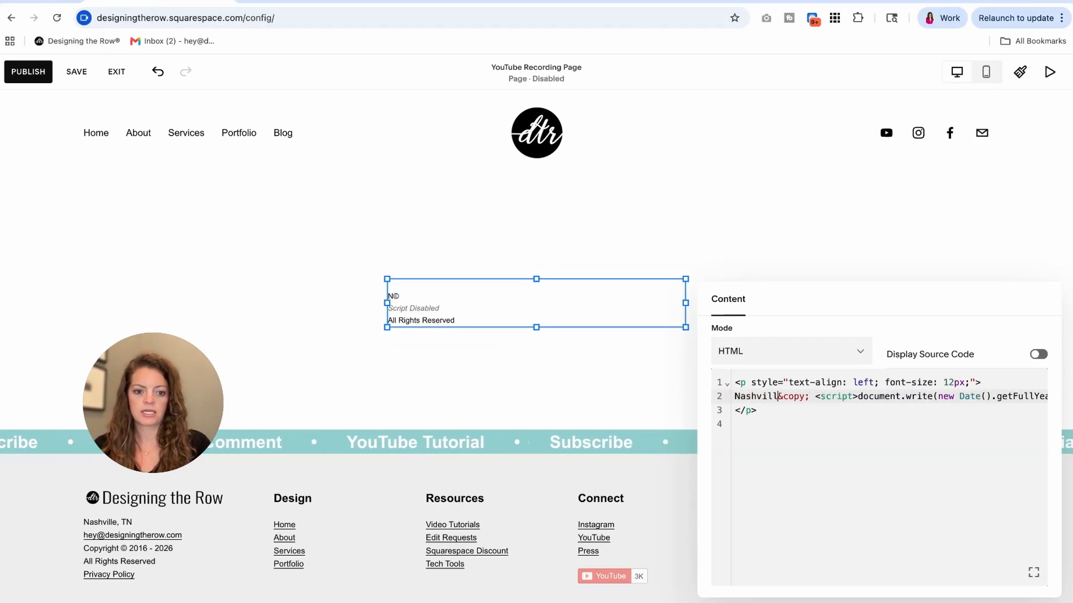
pyautogui.write('N<br>')
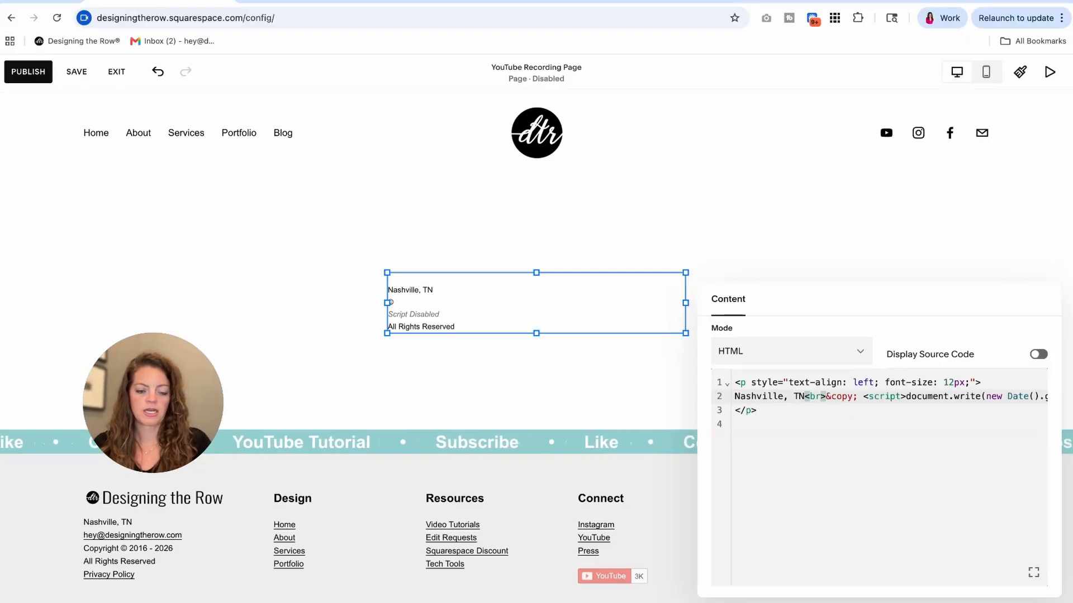
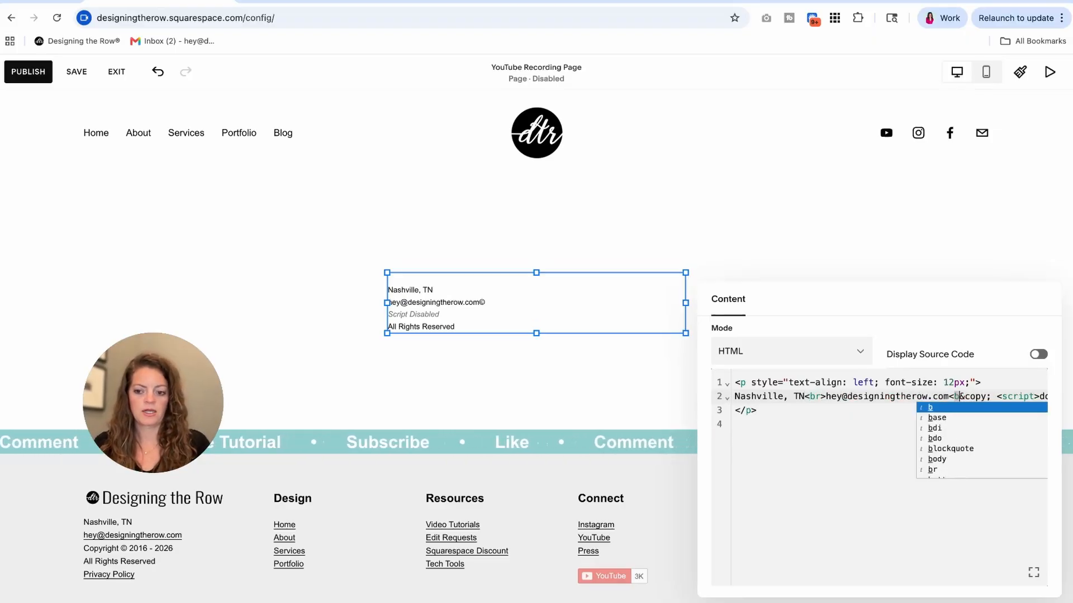
pyautogui.write('>Copyright')
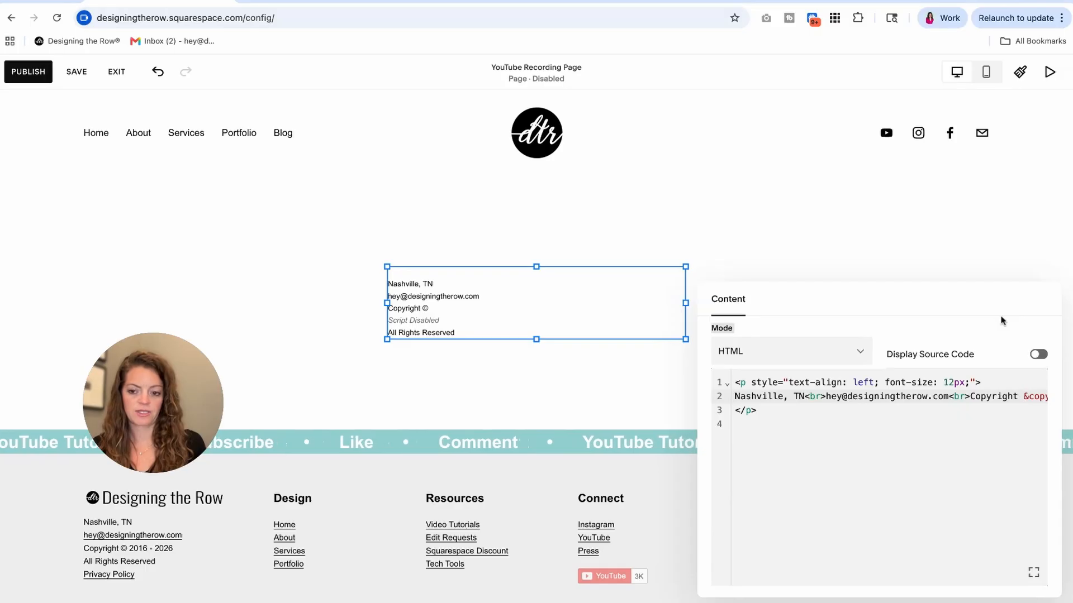
# Insert '2016 -' before the current-year script so the line reads Copyright © 2016 -.
pyautogui.moveTo(948, 311); pyautogui.dragTo(816, 311)
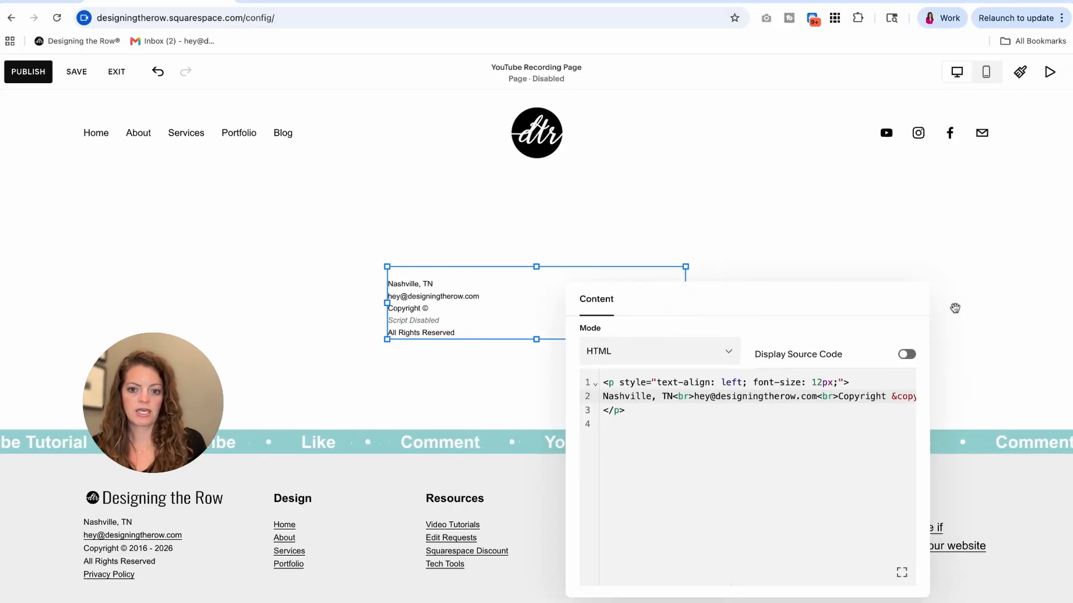
pyautogui.hscroll(3, 800, 414)
pyautogui.click(844, 396)
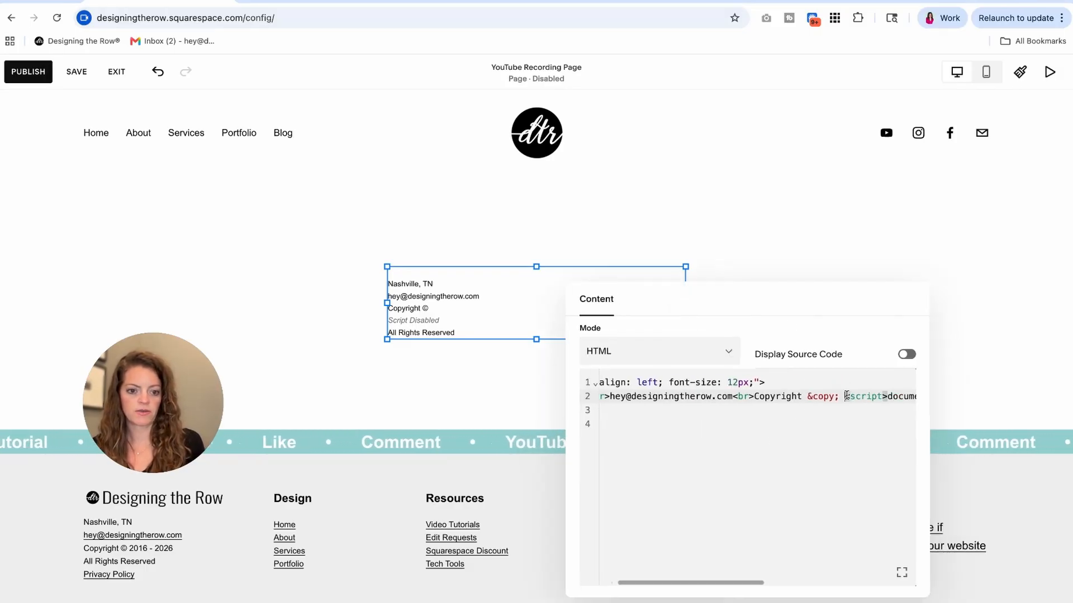
pyautogui.write('2016 -')
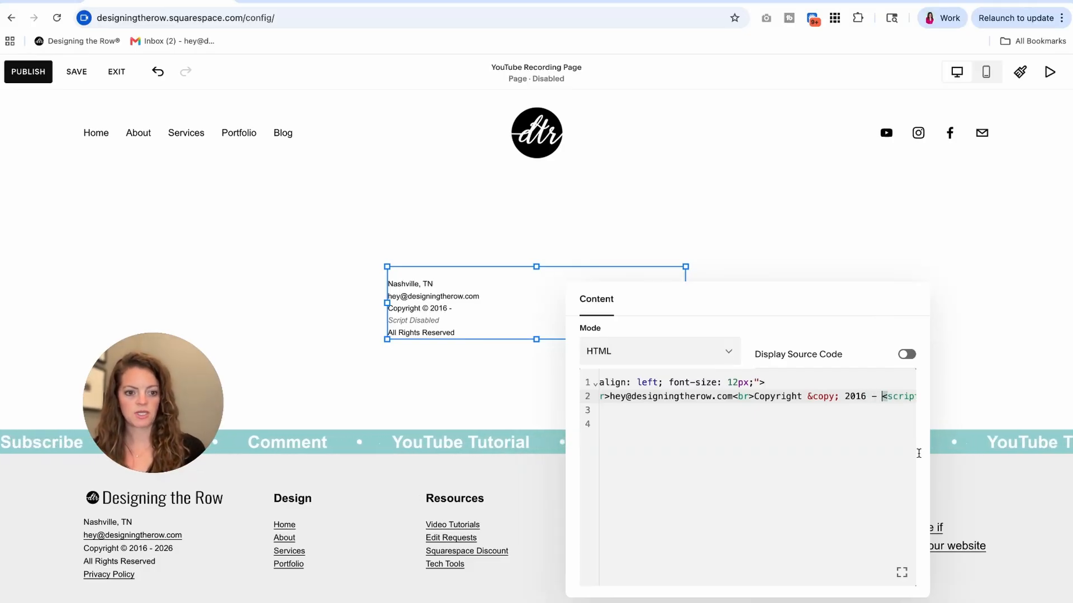
pyautogui.hscroll(10, 887, 422)
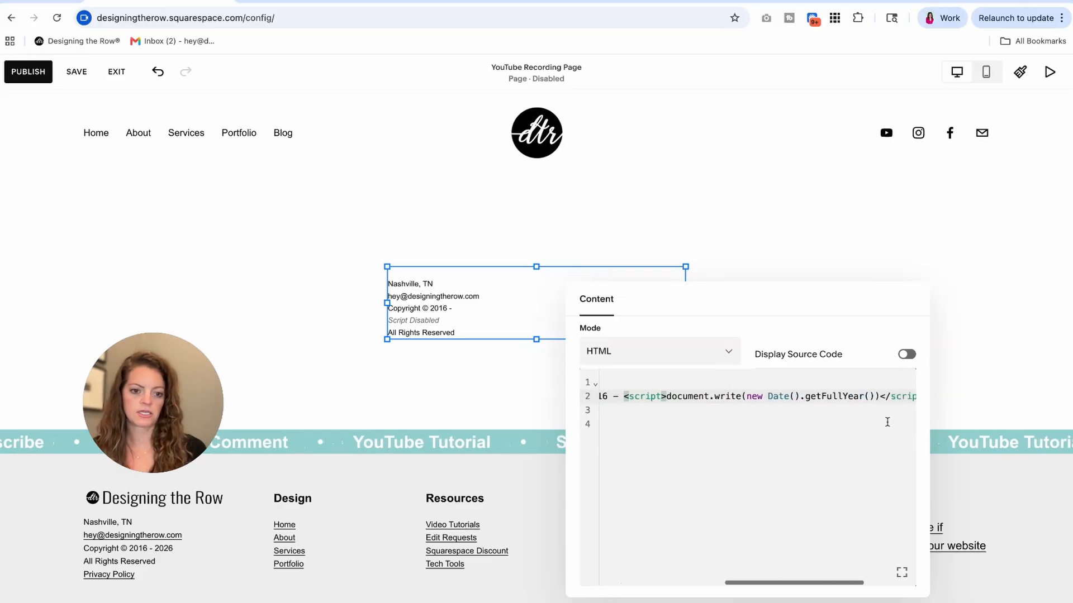
pyautogui.hscroll(3, 757, 488)
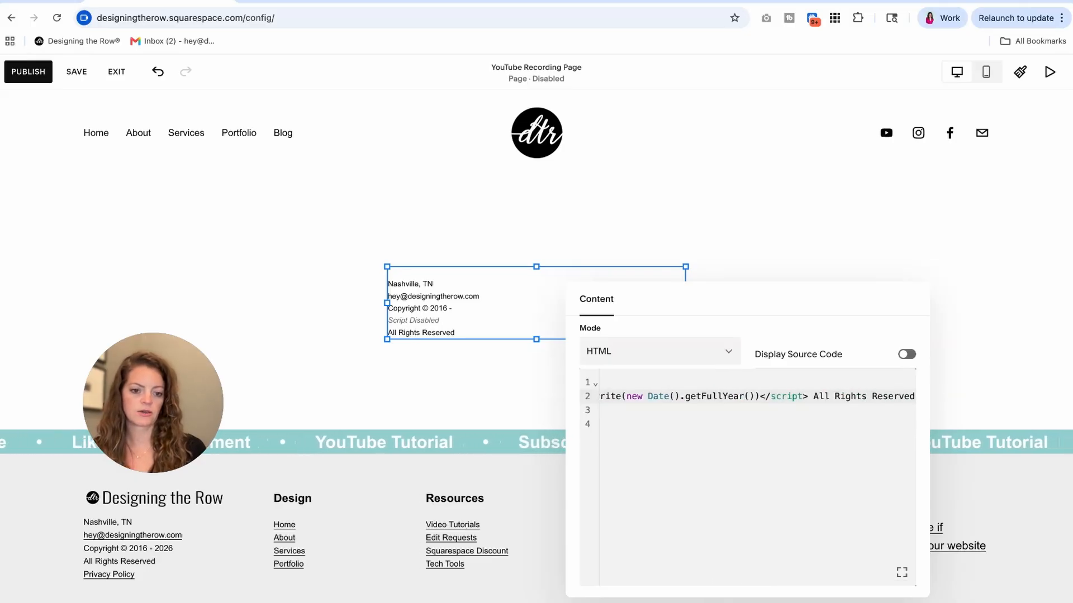
# Put All Rights Reserved on its own line and add 'Privacy Policy' on a new line after it.
pyautogui.click(808, 396)
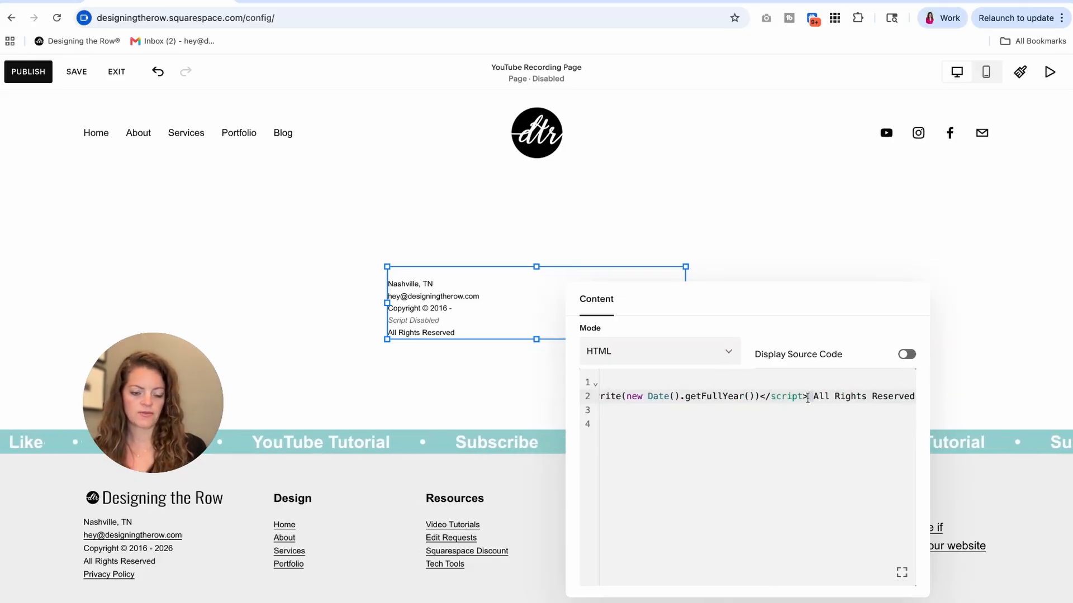
pyautogui.press('BackSpace')
pyautogui.write('<br>')
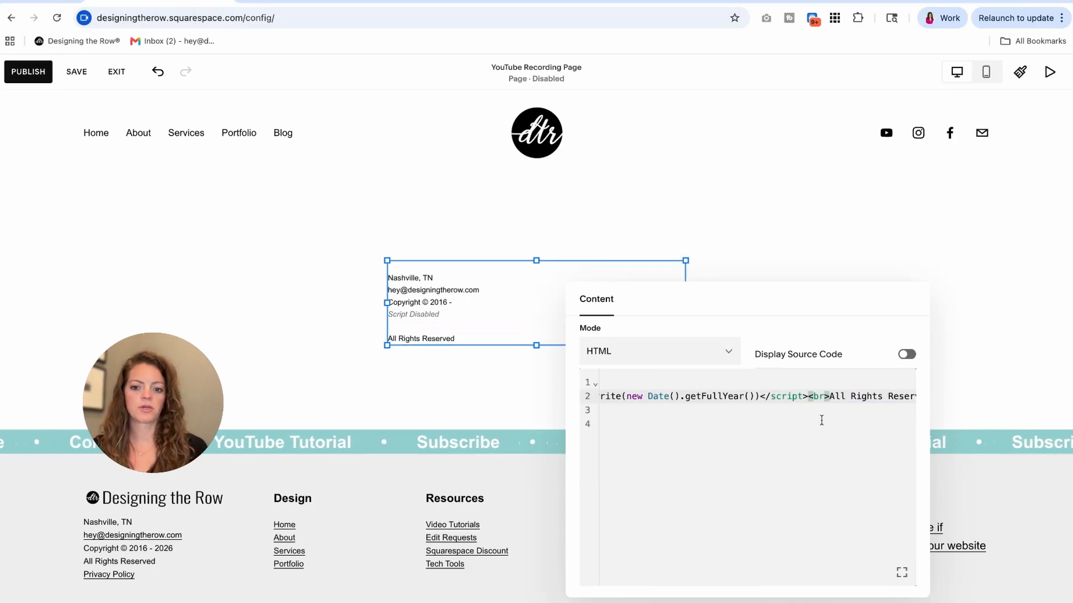
pyautogui.hscroll(1, 844, 423)
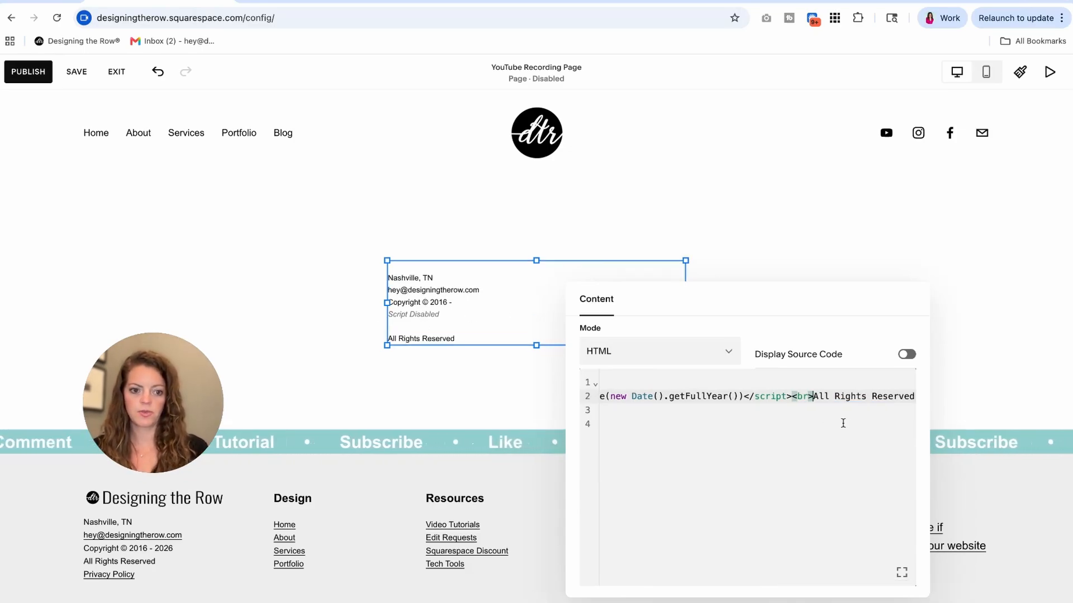
pyautogui.click(912, 396)
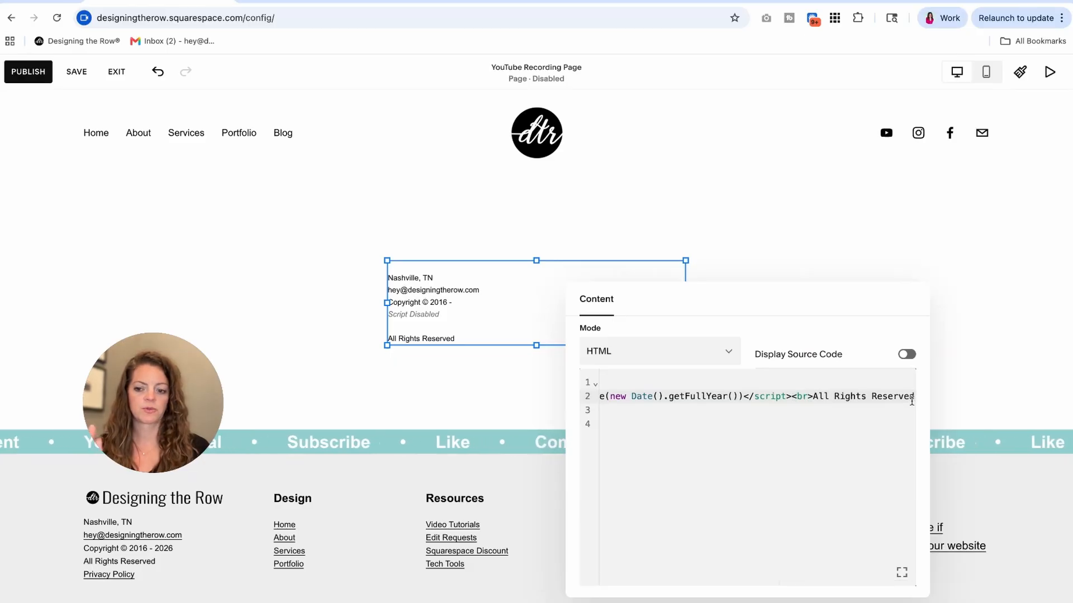
pyautogui.write('<br>')
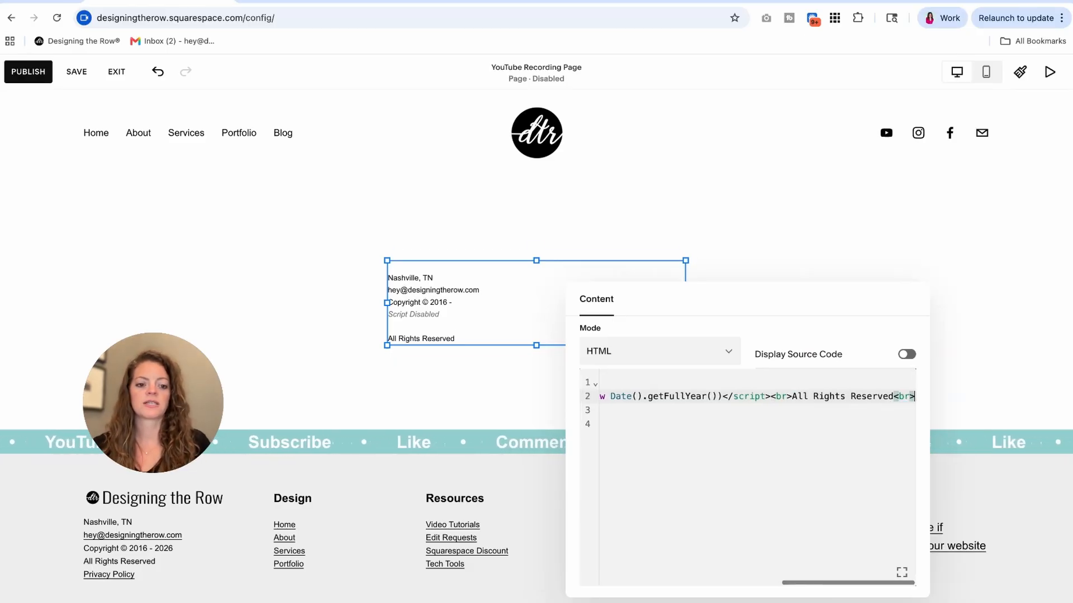
pyautogui.write('Priacy P')
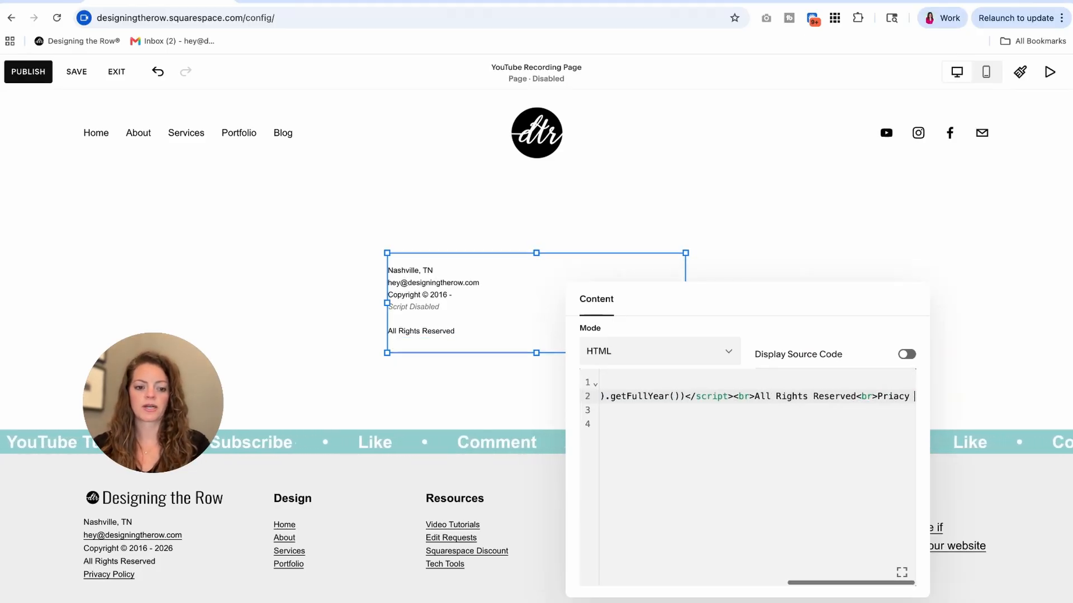
pyautogui.press('BackSpace')
pyautogui.write('vacy Policy')
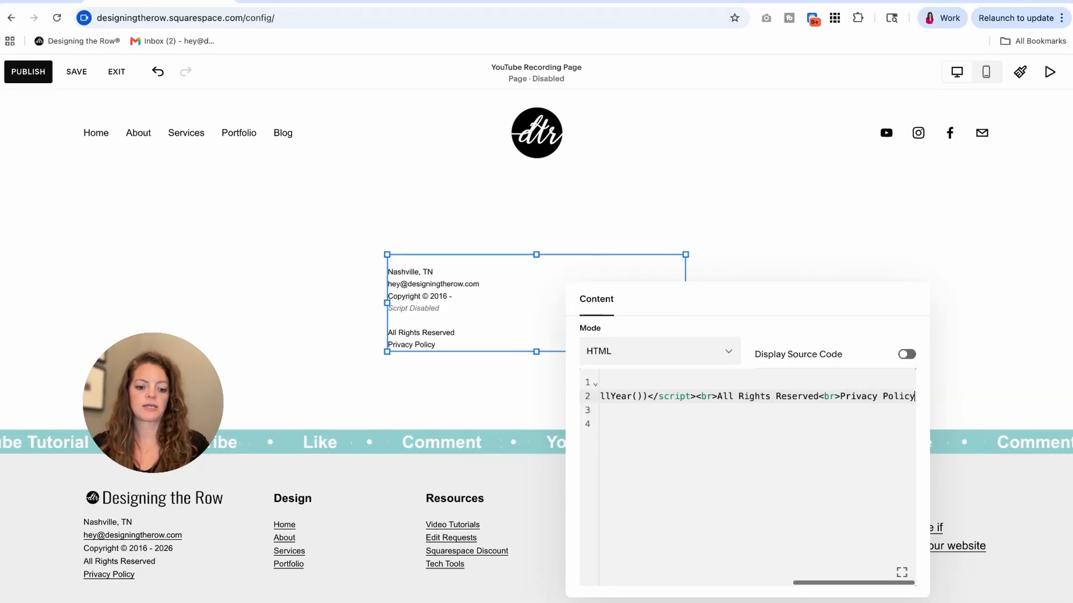
# Make 'Privacy Policy' a link to /privacy-policy with the closing </a> placed after it.
pyautogui.click(840, 396)
pyautogui.write('<')
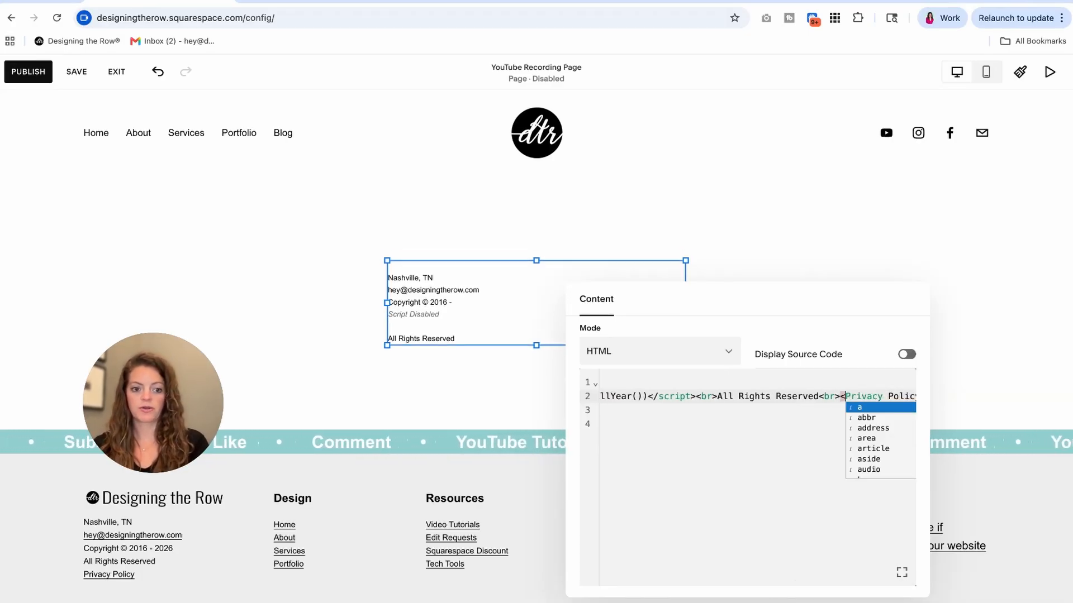
pyautogui.write('a href="/privacy-policy')
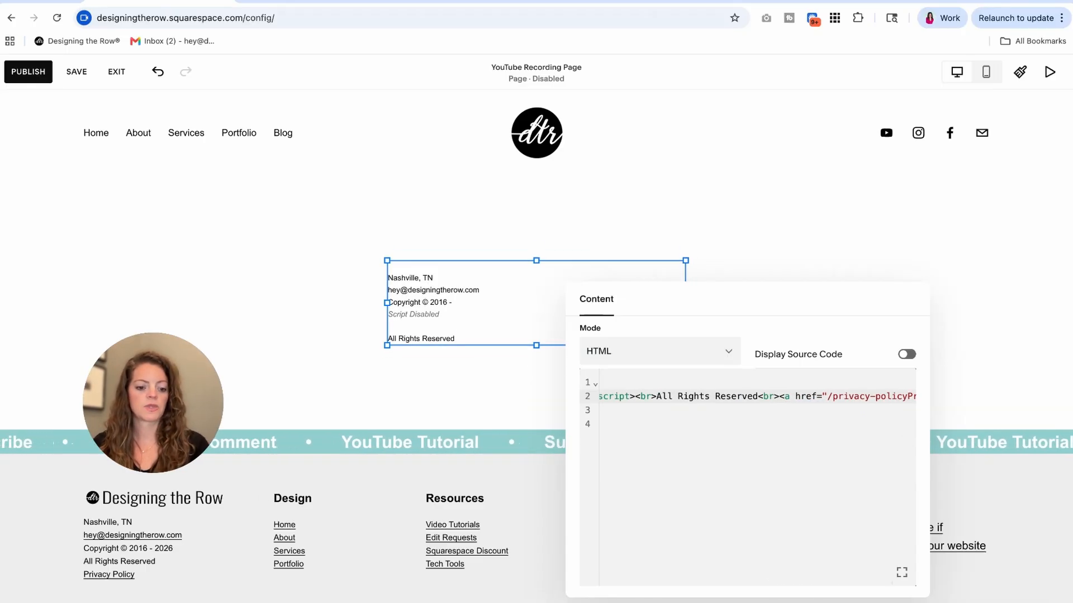
pyautogui.write('"></')
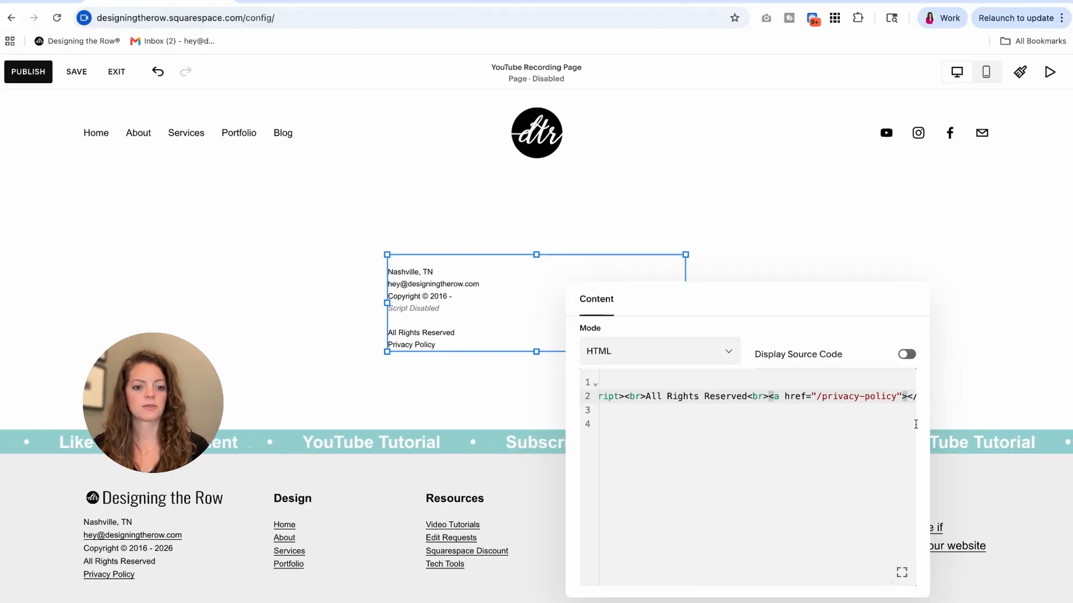
pyautogui.hscroll(3, 849, 426)
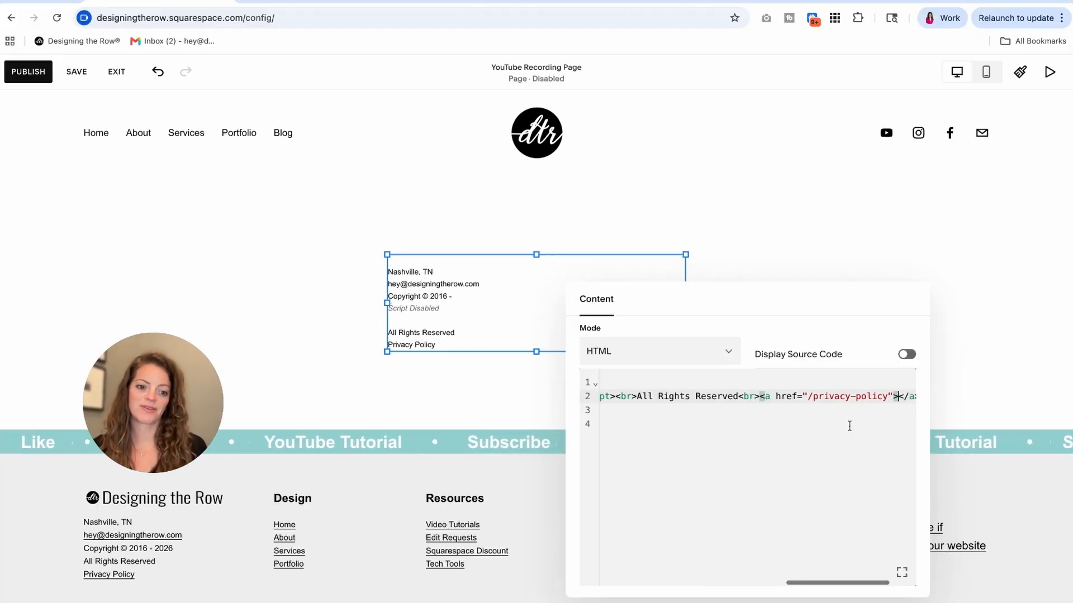
pyautogui.click(820, 398)
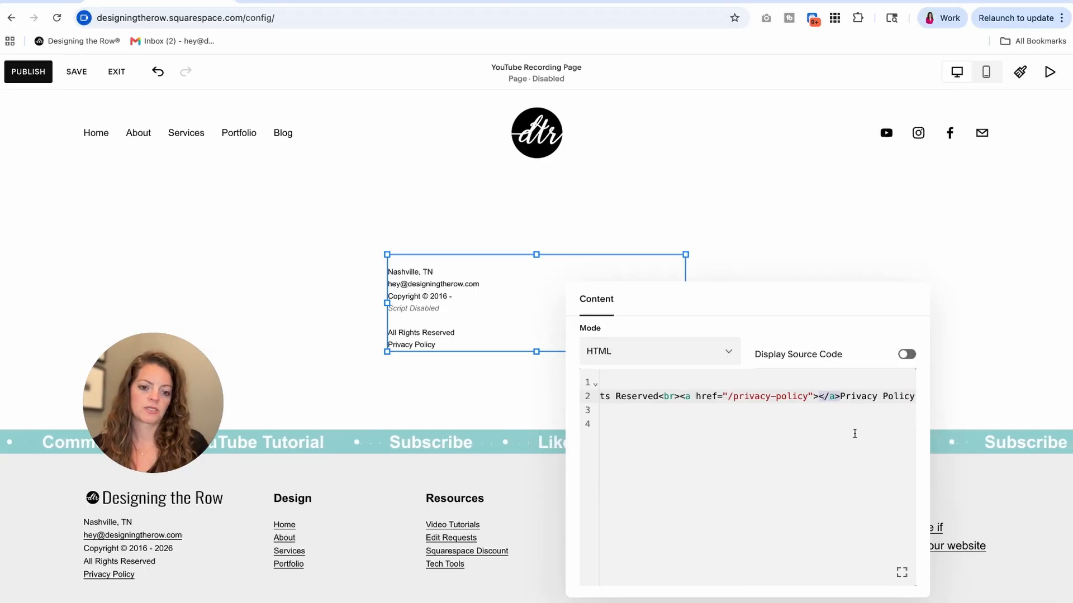
pyautogui.press('BackSpace')
pyautogui.press('BackSpace')
pyautogui.press('BackSpace')
pyautogui.press('BackSpace')
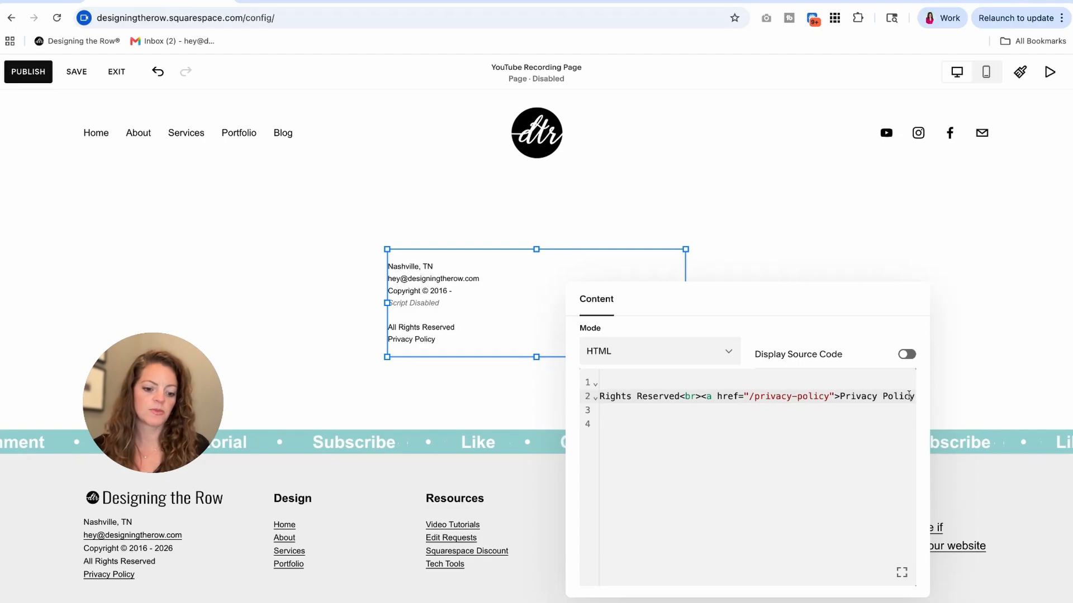
pyautogui.write('</a>')
# Wrap the Privacy Policy link text in <u></u> underline tags.
pyautogui.click(817, 397)
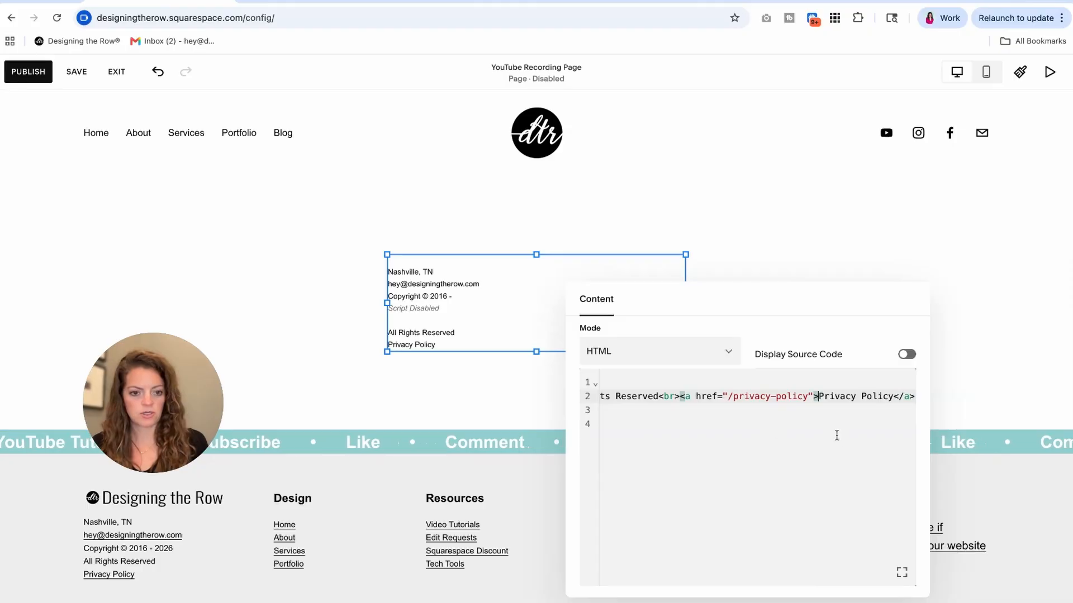
pyautogui.write('<u>')
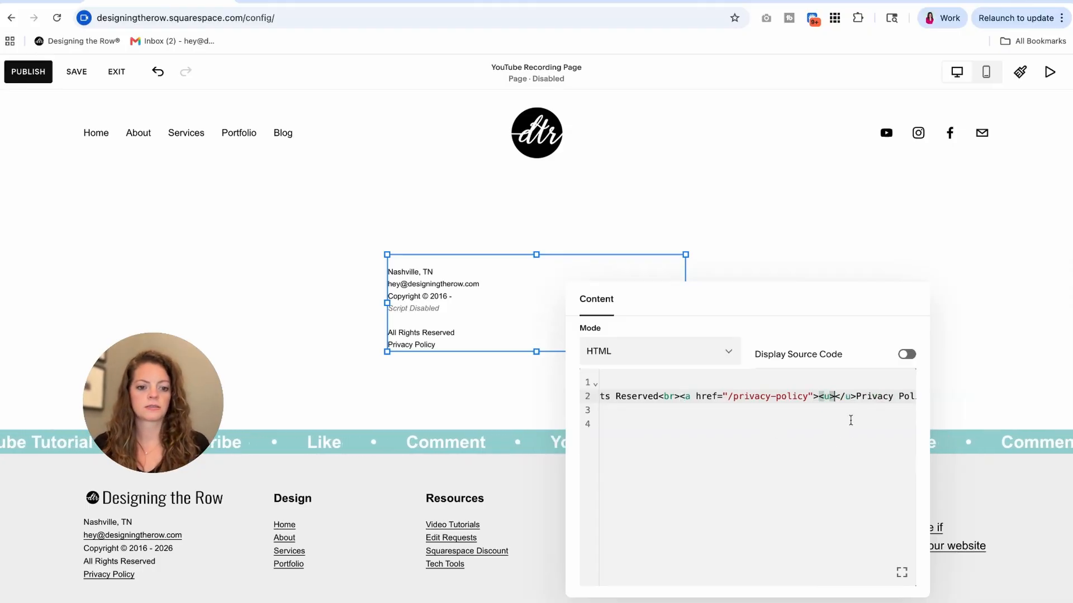
pyautogui.write('</u>')
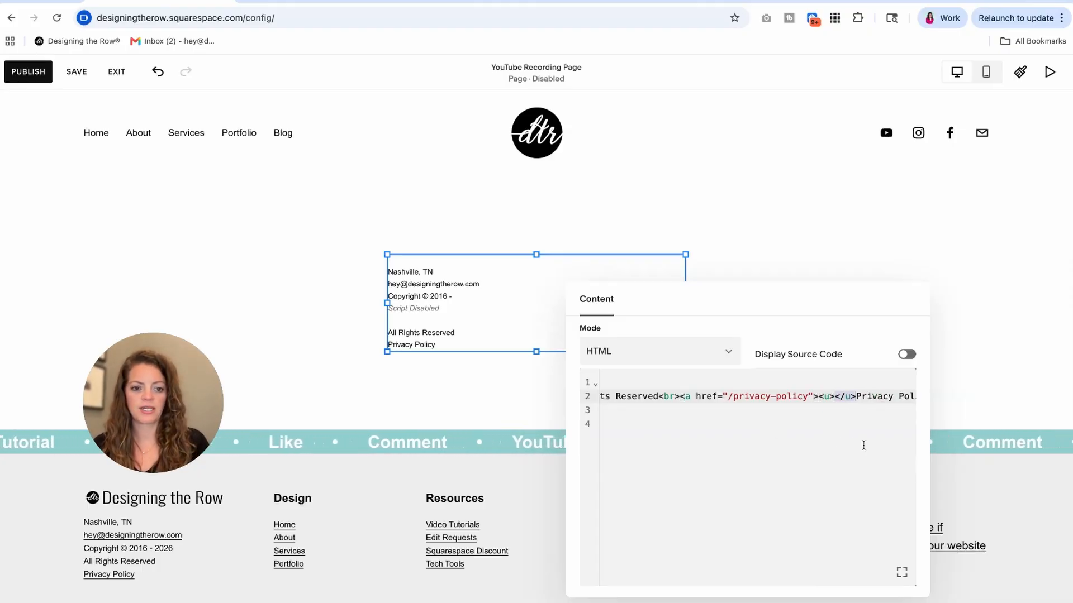
pyautogui.press('BackSpace')
pyautogui.press('BackSpace')
pyautogui.press('BackSpace')
pyautogui.press('BackSpace')
pyautogui.click(909, 396)
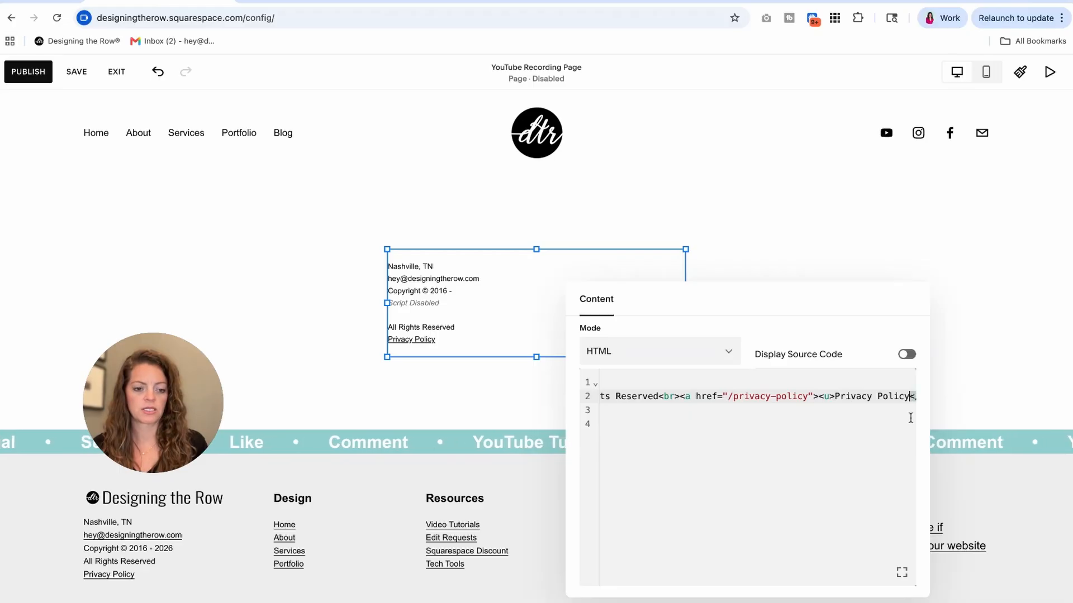
pyautogui.write('</u><')
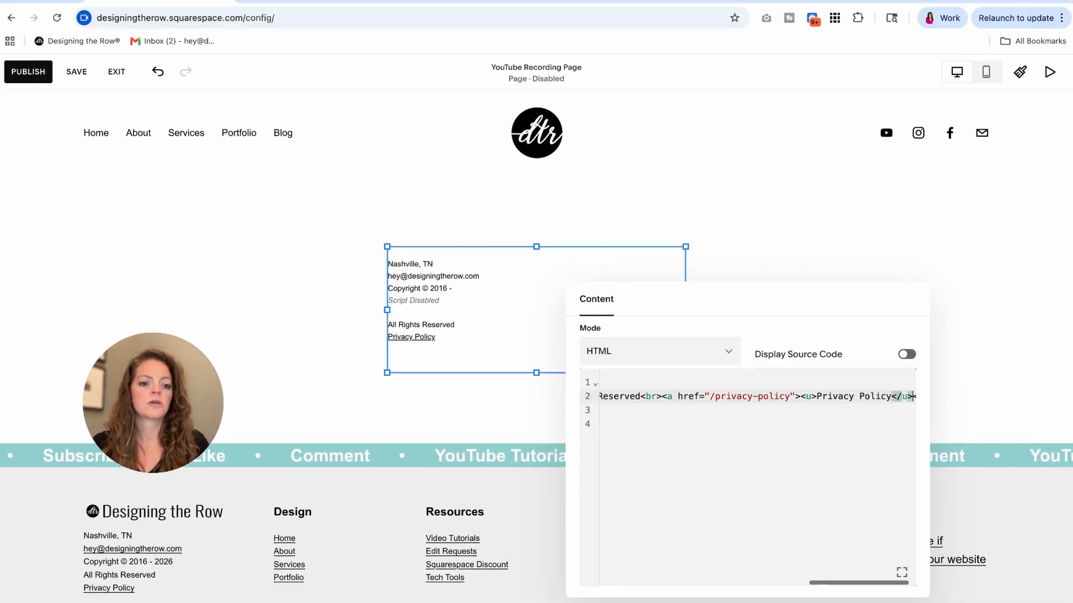
# Reopen the copyright code block's HTML and copy all of it.
pyautogui.click(541, 230)
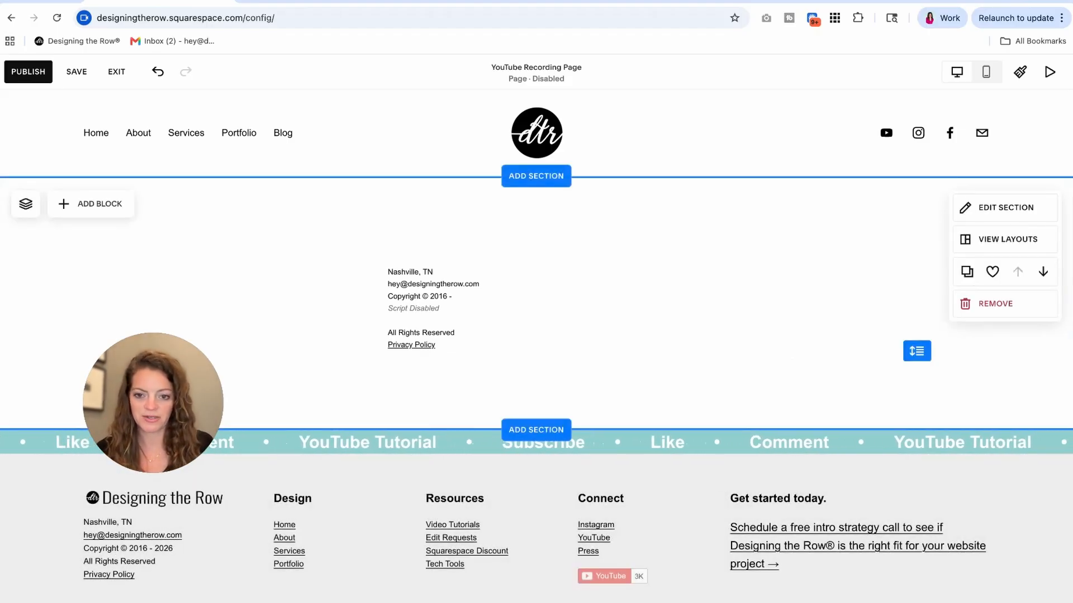
pyautogui.click(443, 300)
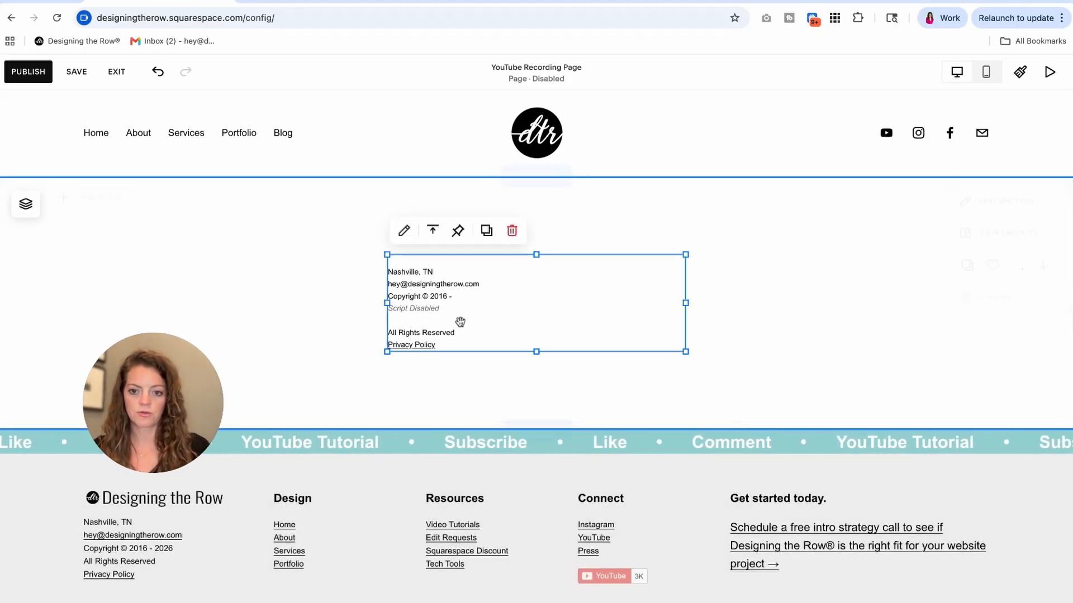
pyautogui.click(403, 233)
pyautogui.click(832, 395)
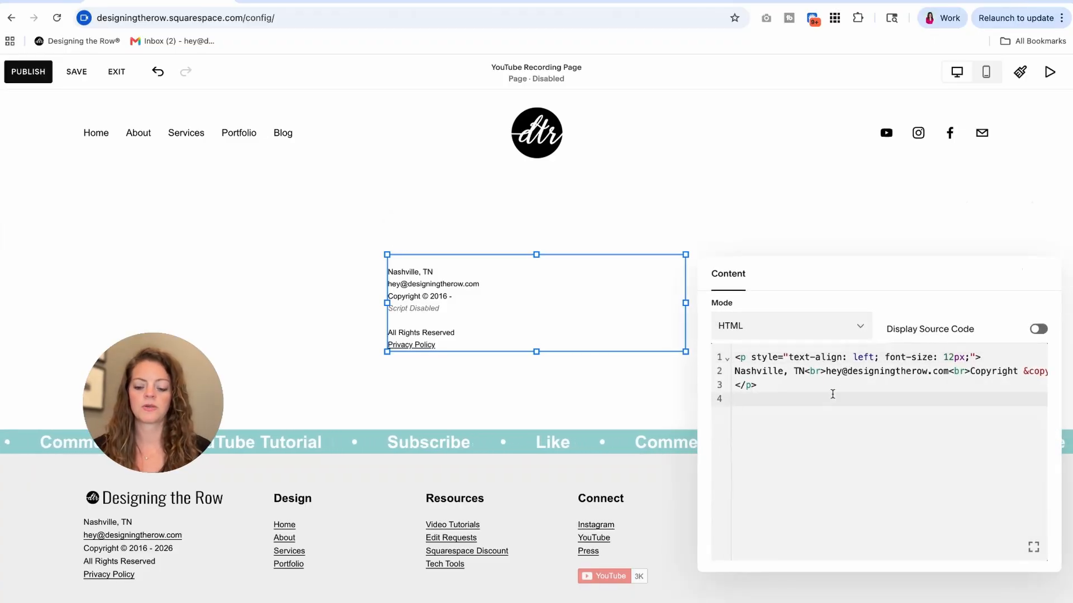
pyautogui.hotkey('ctrl', 'a')
pyautogui.hotkey('ctrl', 'c')
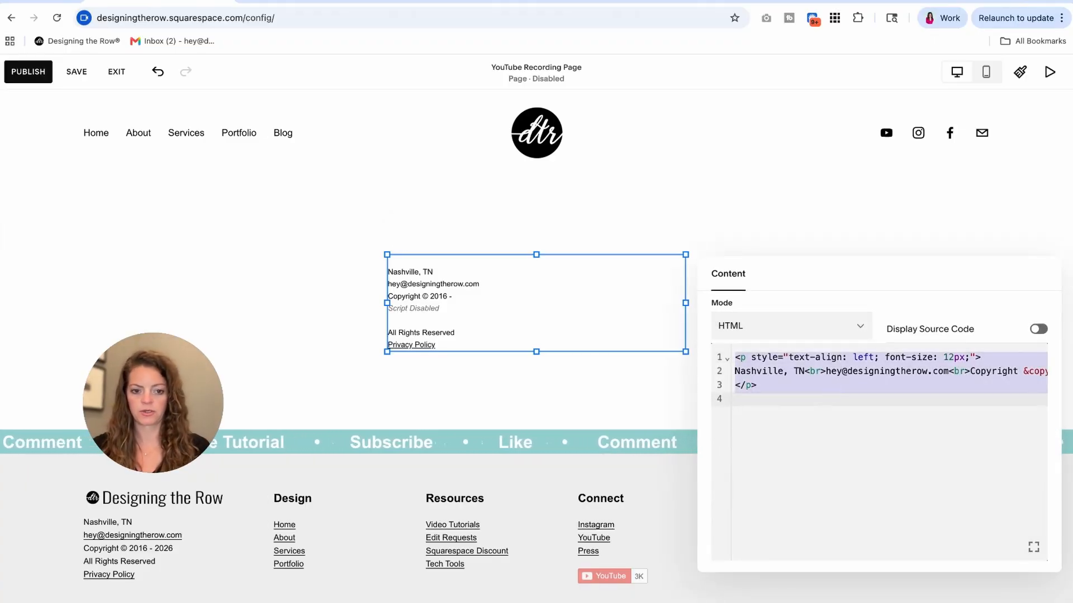
pyautogui.click(505, 369)
# Edit the site footer and move the contact text block lower.
pyautogui.scroll(-2, 354, 386)
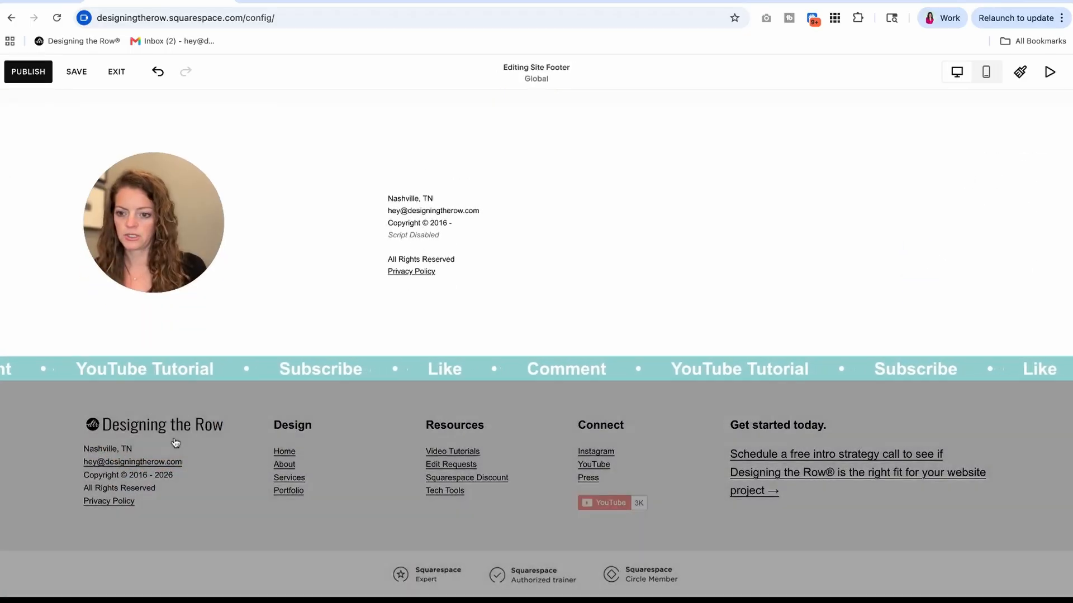
pyautogui.click(167, 458)
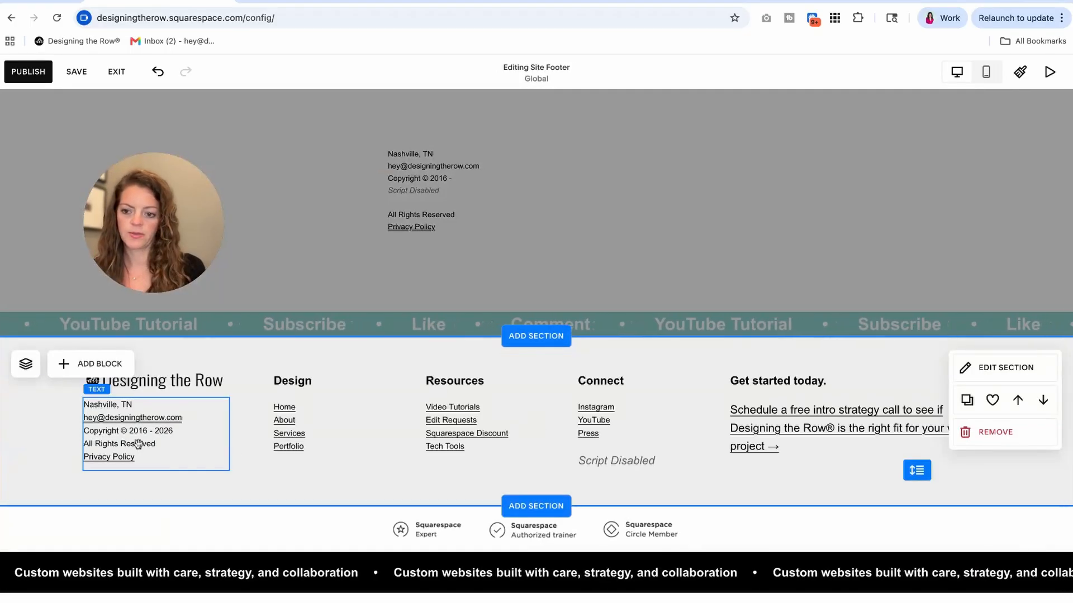
pyautogui.moveTo(152, 439); pyautogui.dragTo(266, 544)
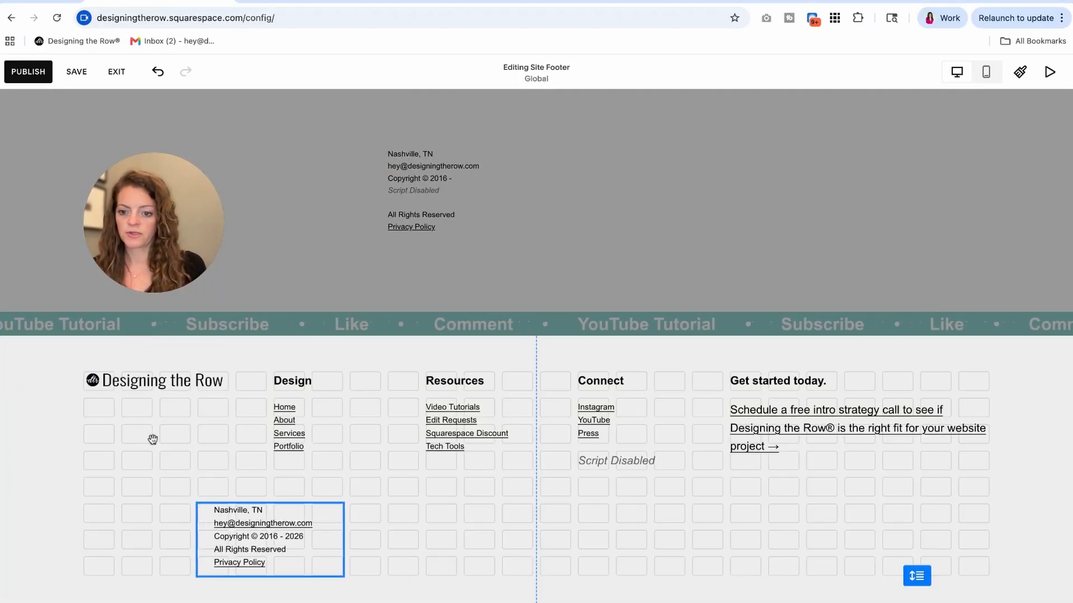
pyautogui.click(116, 491)
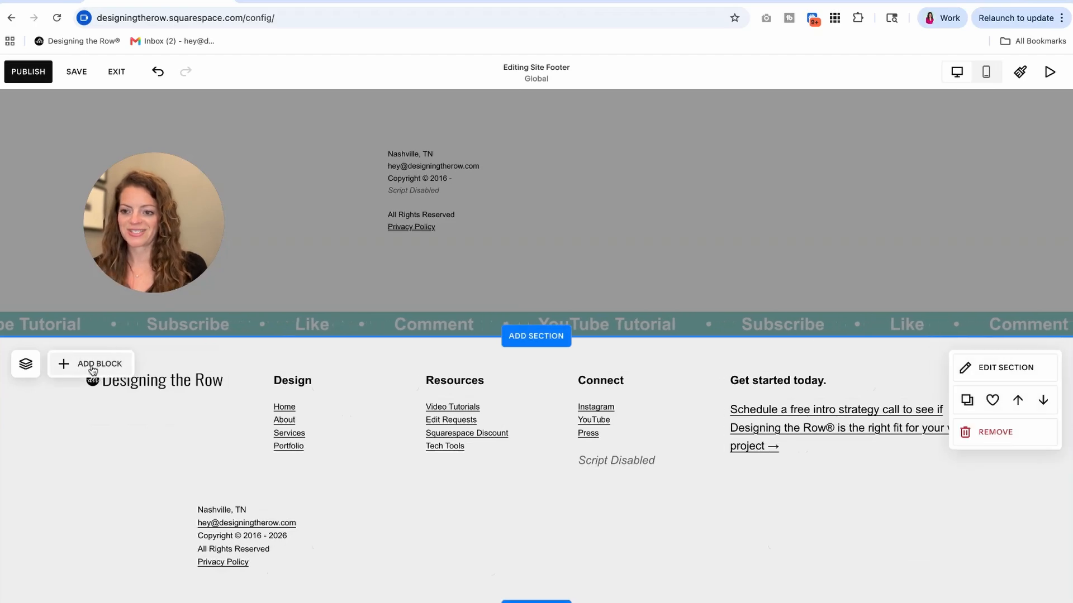
# Add a Code block to the footer and open its HTML editor.
pyautogui.click(92, 364)
pyautogui.write('ode')
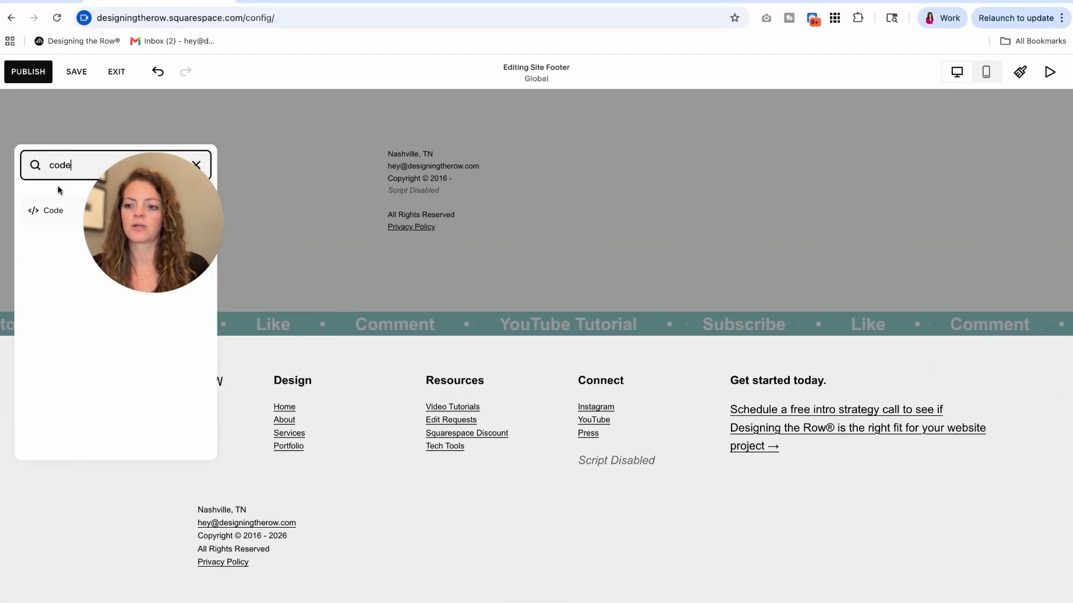
pyautogui.click(48, 211)
pyautogui.click(100, 373)
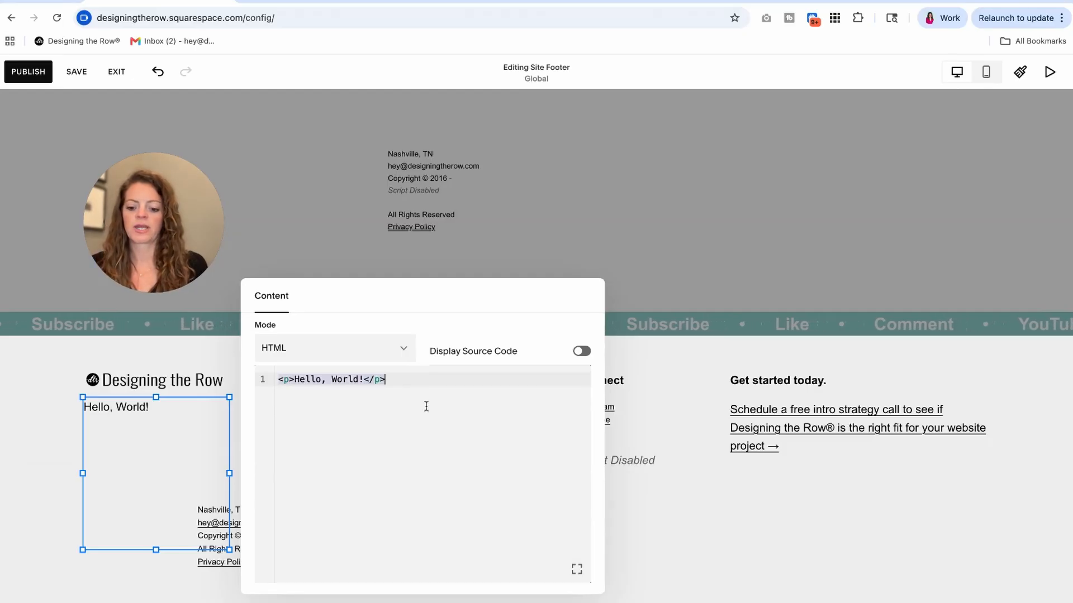
# Paste the copied footer HTML over the sample code and shorten the code block.
pyautogui.hotkey('ctrl', 'v')
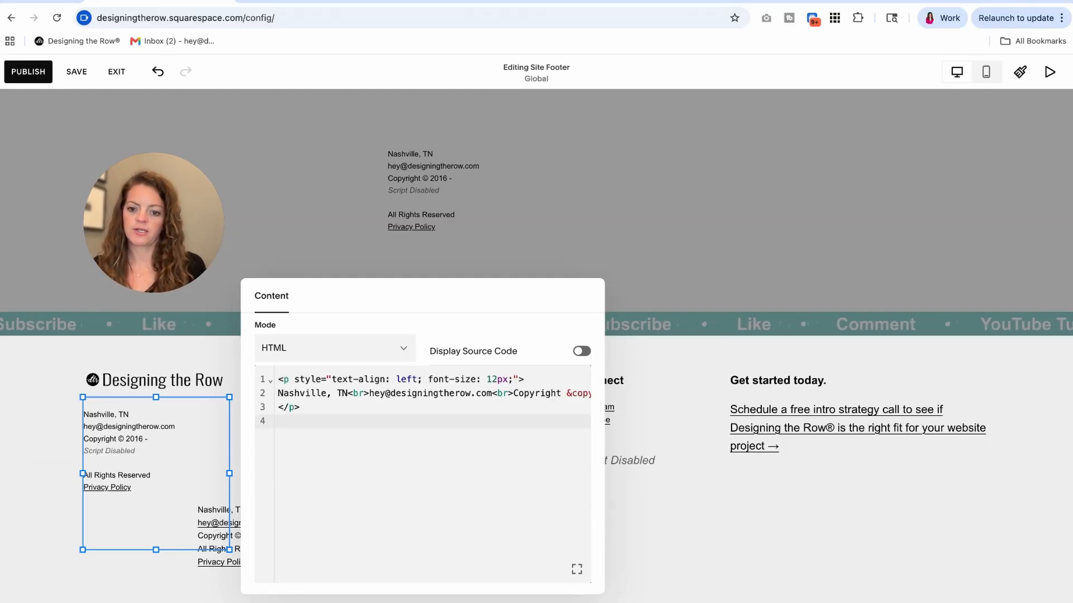
pyautogui.click(58, 493)
pyautogui.click(157, 510)
pyautogui.moveTo(155, 551)
pyautogui.mouseDown()
pyautogui.moveTo(154, 497)
pyautogui.moveTo(154, 552)
pyautogui.mouseUp()
# Delete the old contact text block from the footer.
pyautogui.click(232, 446)
pyautogui.click(271, 516)
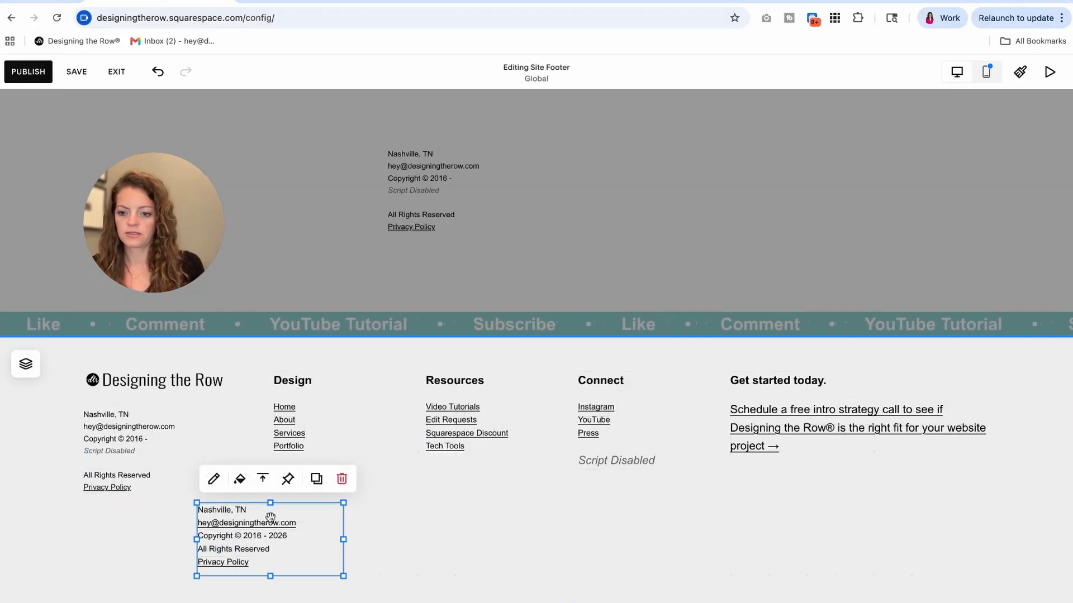
pyautogui.click(342, 479)
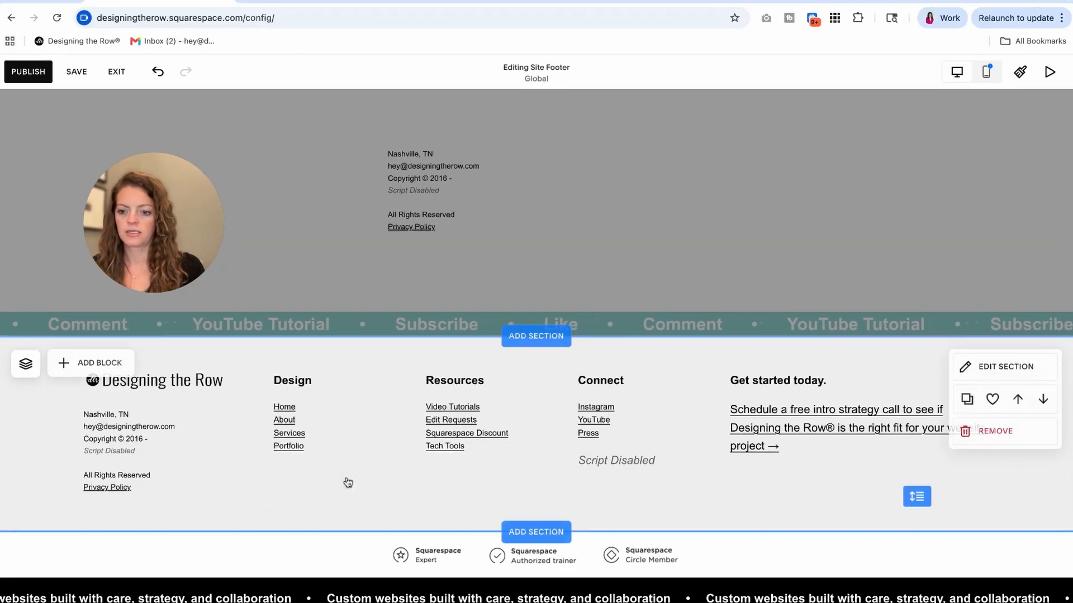
# Save, exit the editor, and check that the footer reads Copyright © 2016 - 2026.
pyautogui.click(70, 76)
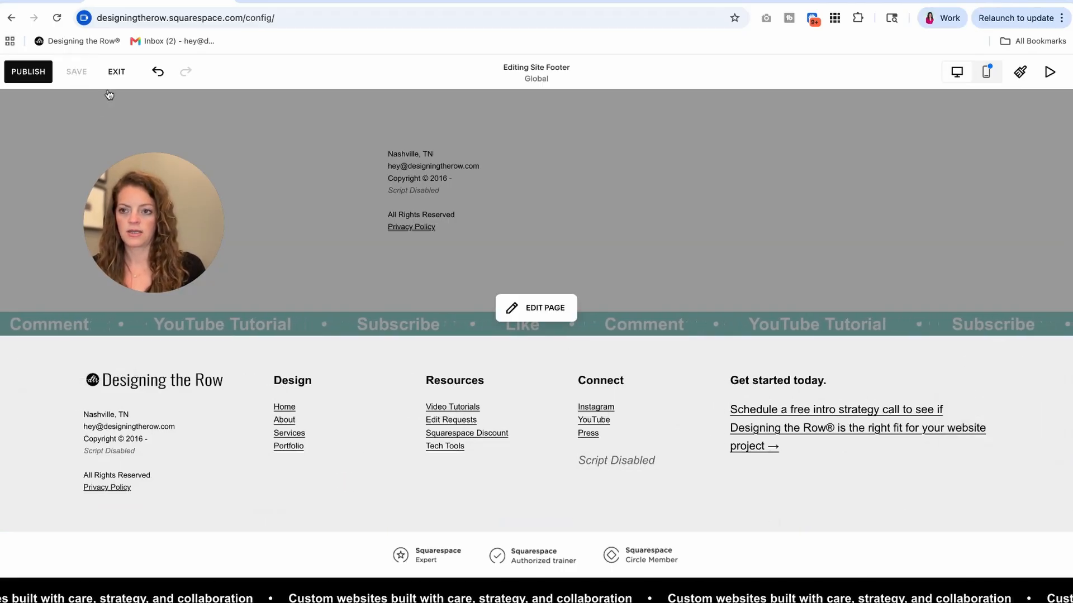
pyautogui.click(114, 74)
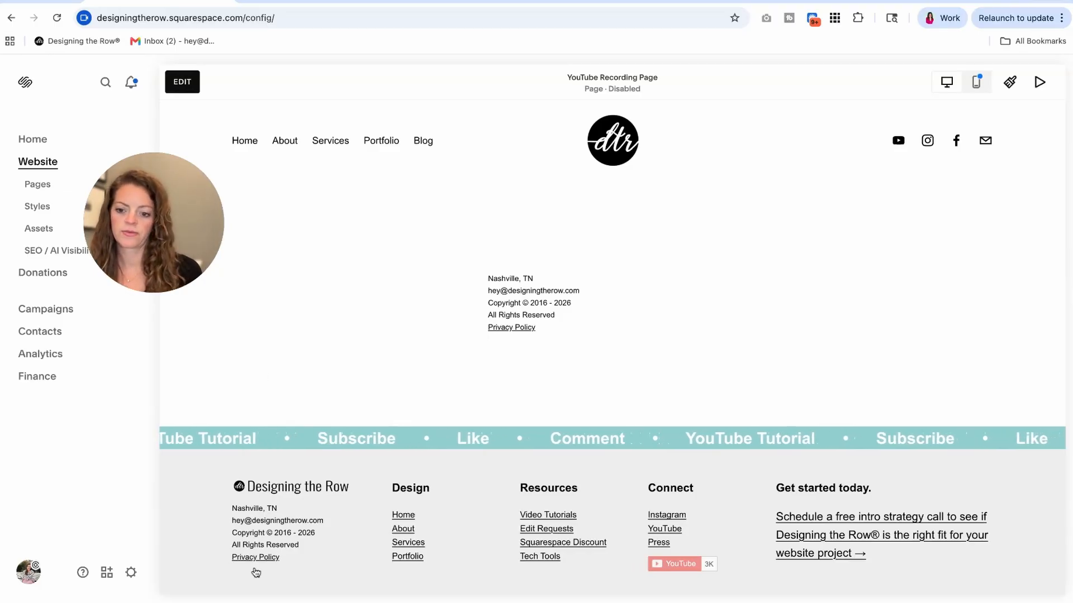
pyautogui.scroll(-2, 280, 527)
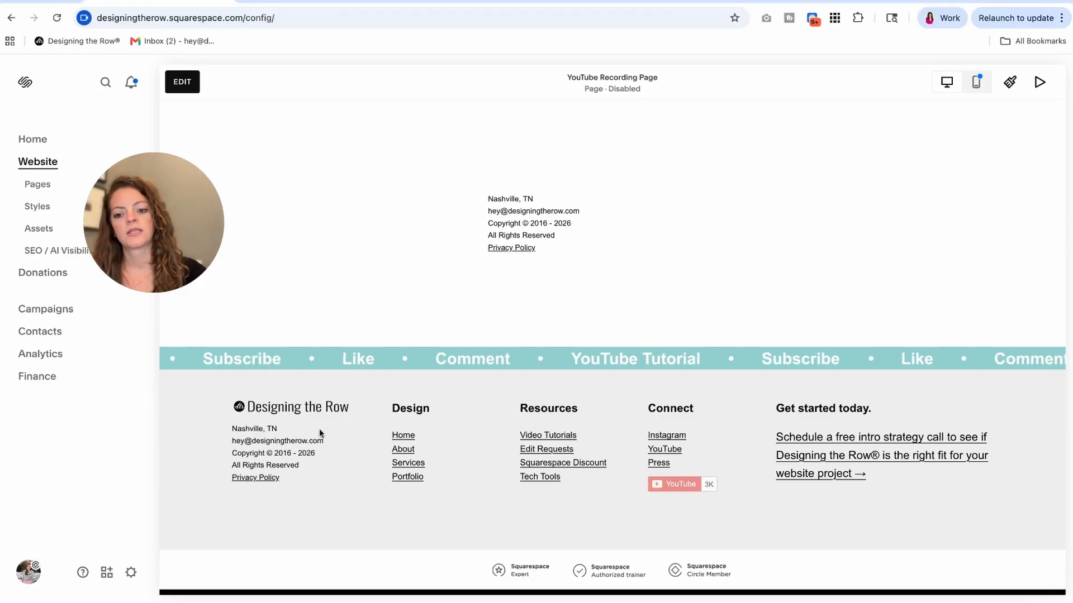
pyautogui.doubleClick(299, 454)
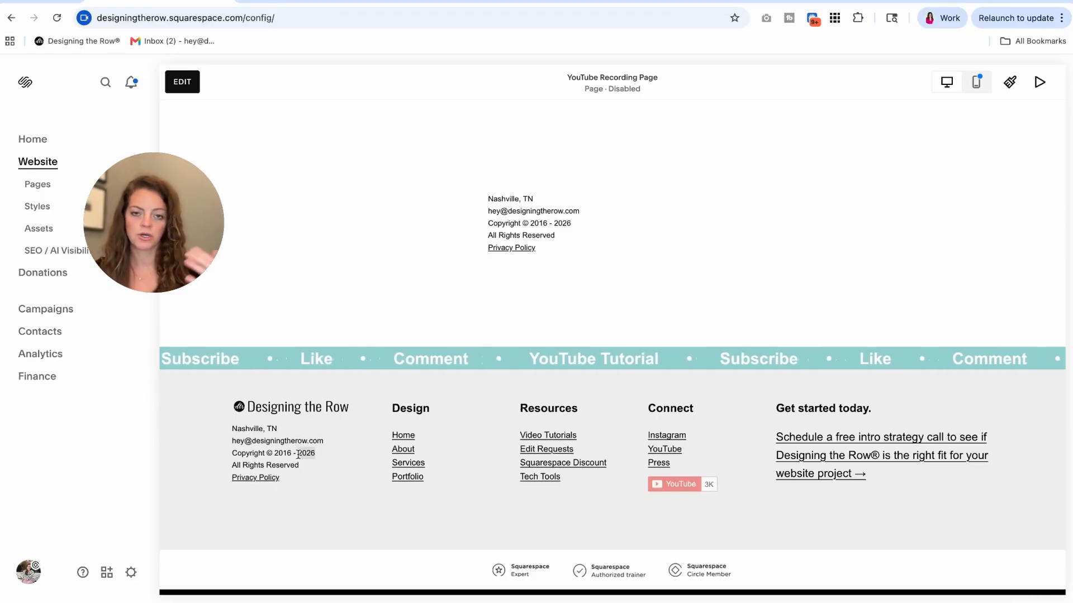